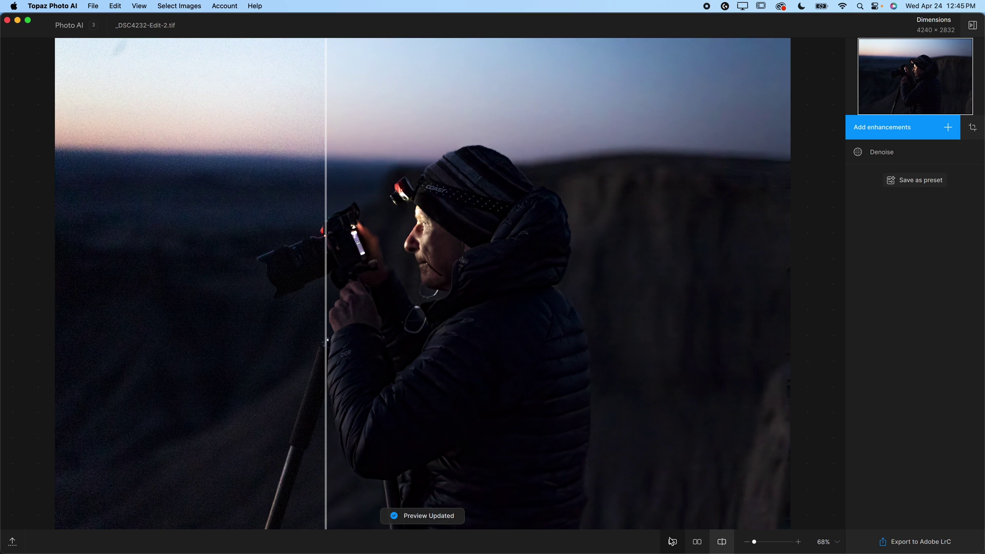
- Cycle through single, side-by-side and split views of the denoised photo, then zoom to 200%
{"action": "left_click", "coordinate": [700, 546]}
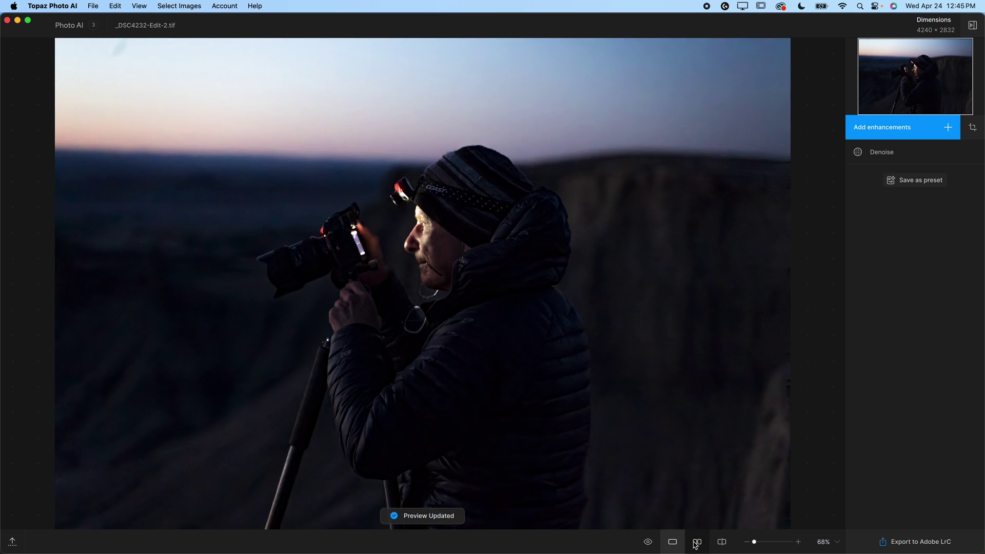
{"action": "left_click", "coordinate": [696, 543]}
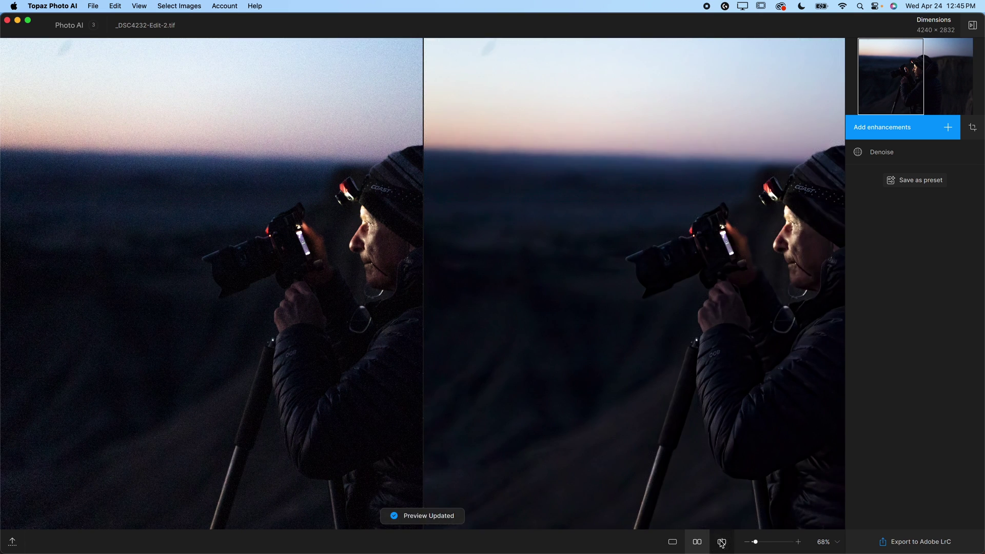
{"action": "left_click", "coordinate": [721, 543]}
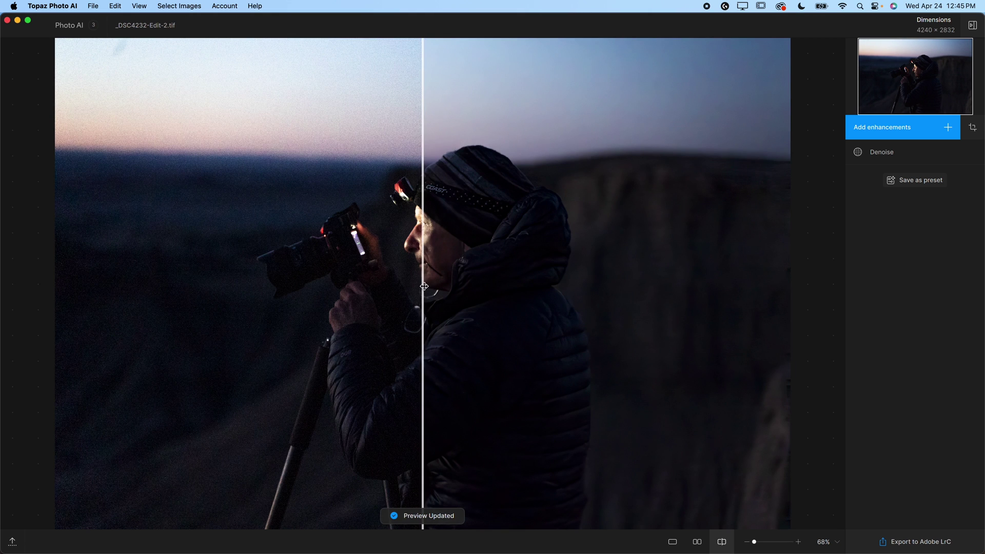
{"action": "left_click_drag", "start_coordinate": [423, 285], "coordinate": [392, 278]}
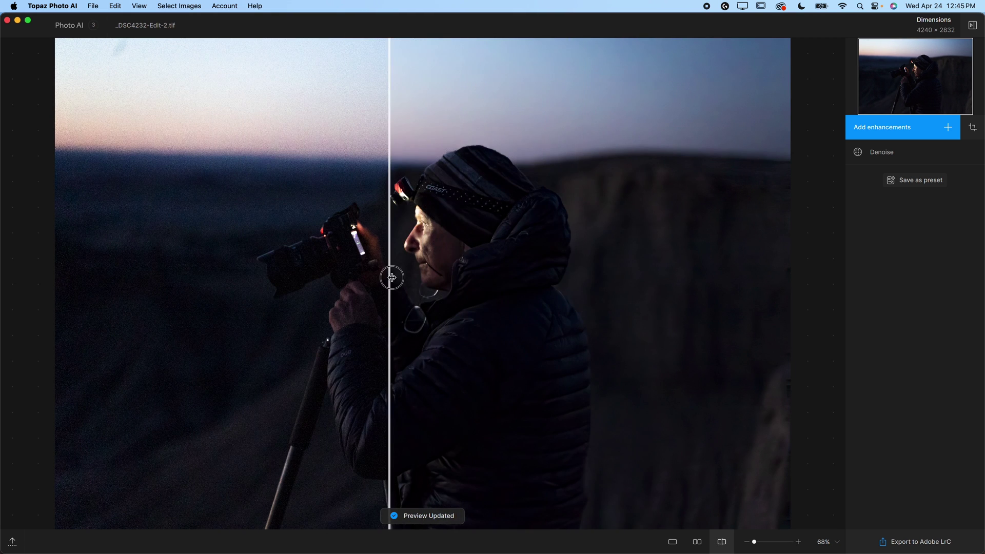
{"action": "left_click", "coordinate": [899, 131]}
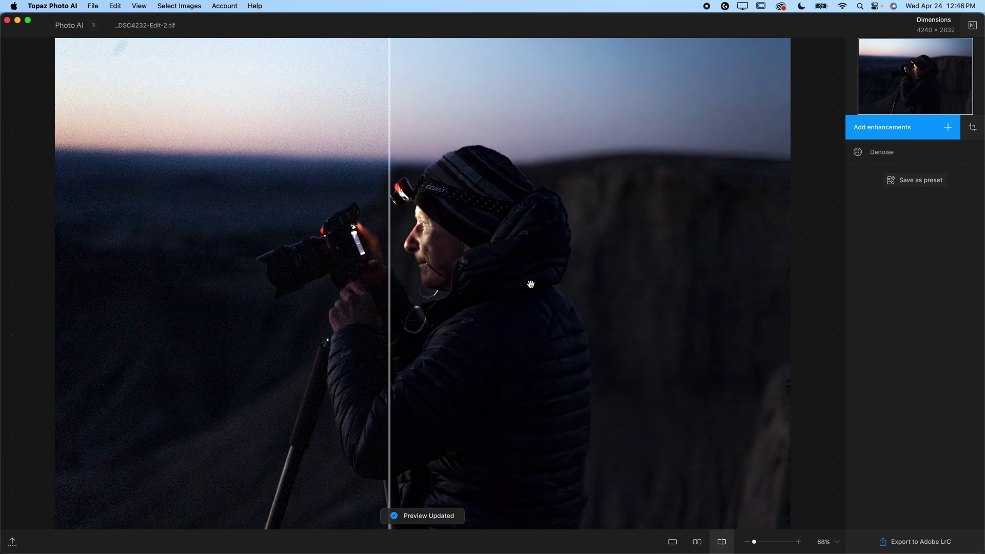
{"action": "key", "text": "super+equal"}
{"action": "key", "text": "super+equal"}
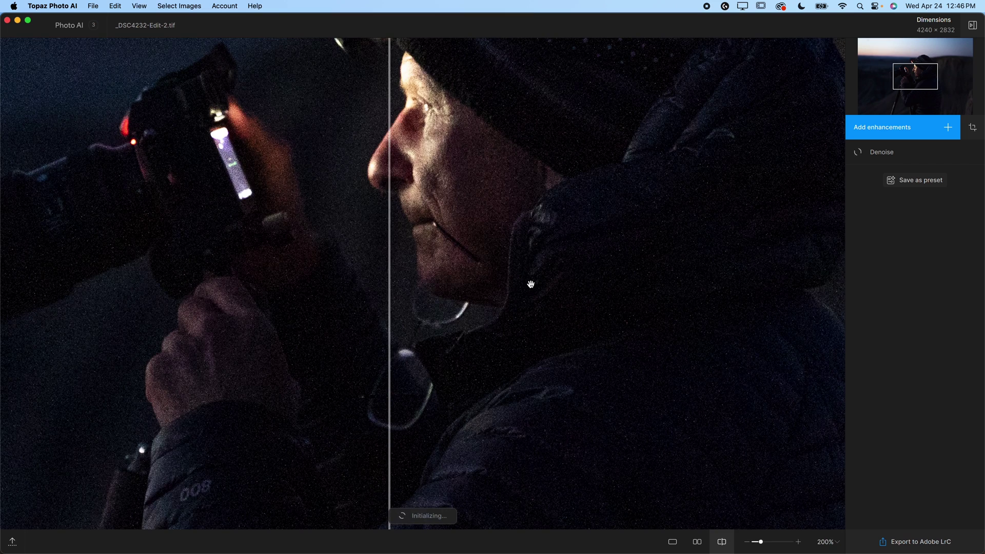
{"action": "left_click_drag", "start_coordinate": [617, 195], "coordinate": [472, 364]}
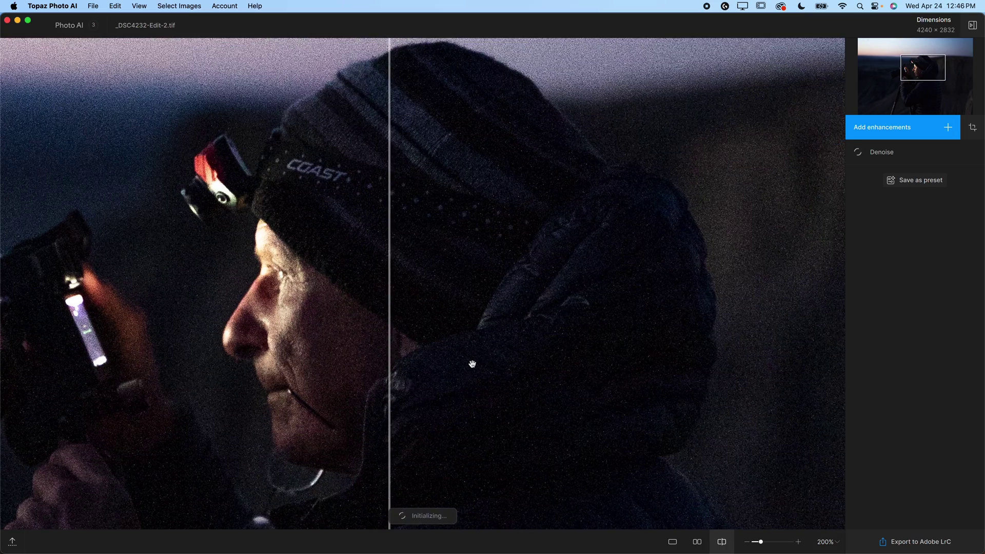
{"action": "left_click_drag", "start_coordinate": [390, 186], "coordinate": [15, 213]}
{"action": "scroll", "coordinate": [136, 302], "scroll_direction": "left", "scroll_amount": 10}
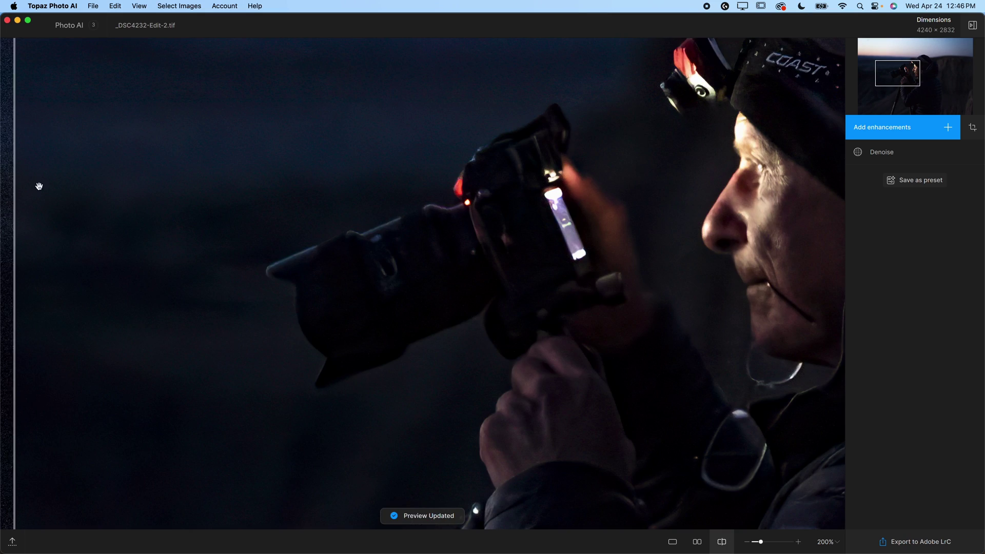
{"action": "scroll", "coordinate": [391, 263], "scroll_direction": "up", "scroll_amount": 5}
{"action": "scroll", "coordinate": [391, 263], "scroll_direction": "right", "scroll_amount": 5}
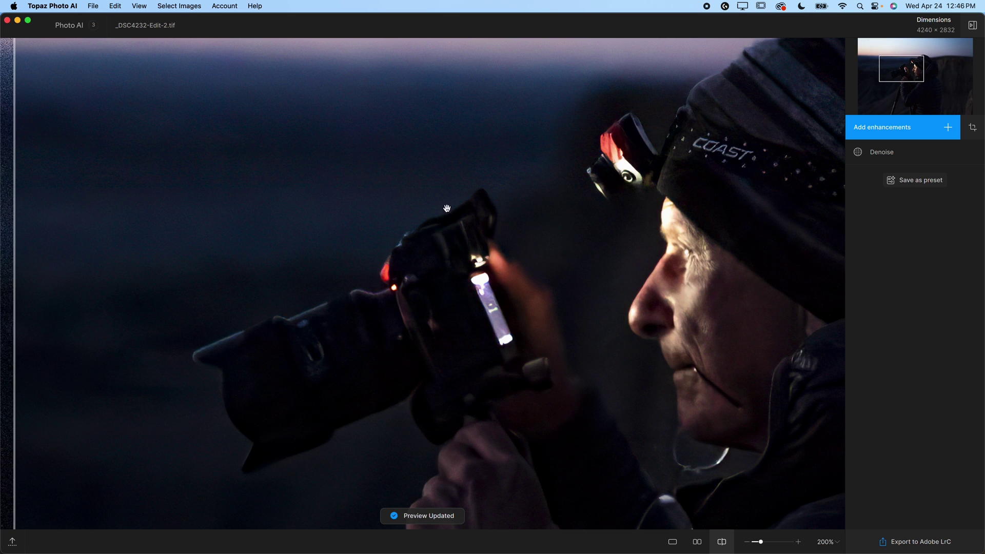
{"action": "left_click_drag", "start_coordinate": [456, 194], "coordinate": [398, 348]}
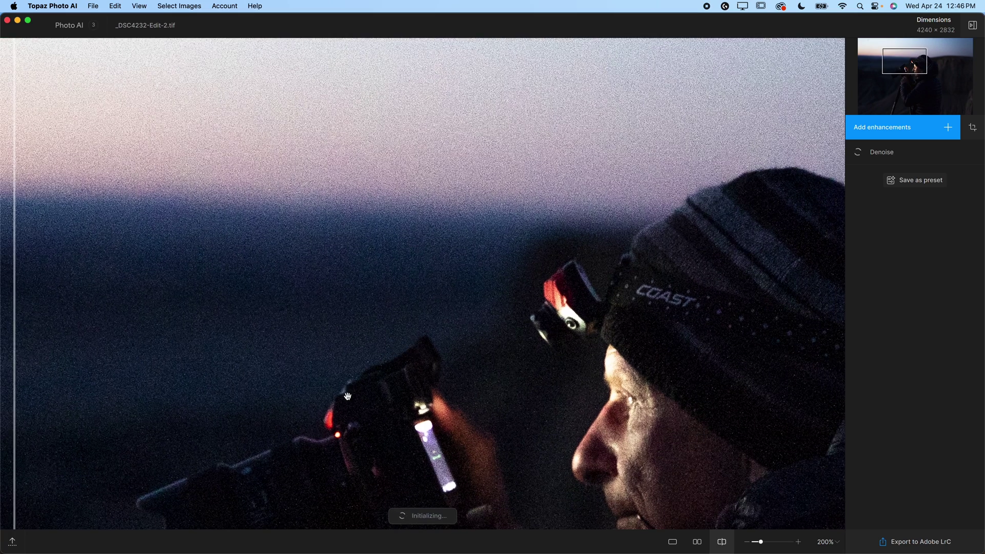
{"action": "left_click_drag", "start_coordinate": [484, 402], "coordinate": [375, 114]}
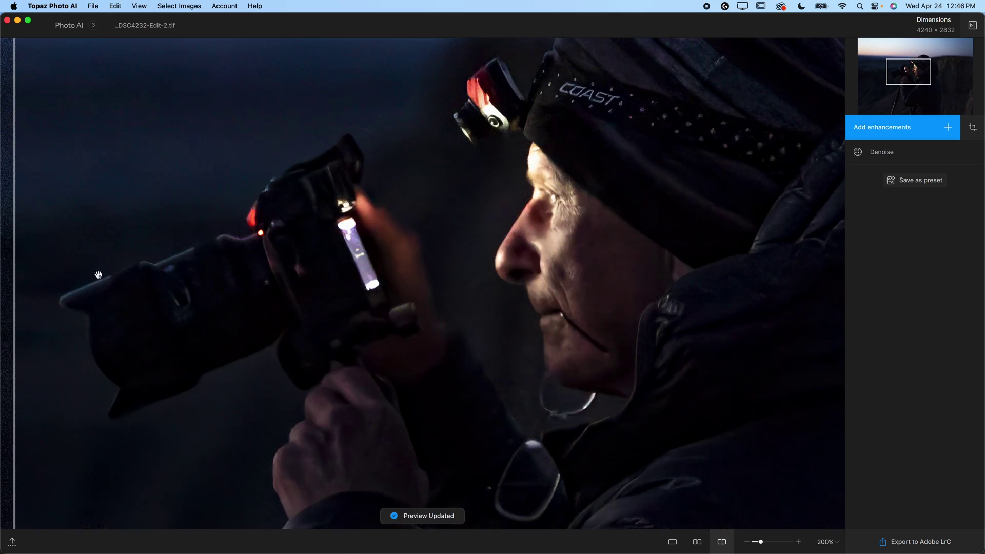
{"action": "left_click_drag", "start_coordinate": [26, 257], "coordinate": [237, 349]}
{"action": "left_click_drag", "start_coordinate": [503, 430], "coordinate": [264, 185]}
{"action": "left_click_drag", "start_coordinate": [534, 361], "coordinate": [273, 407]}
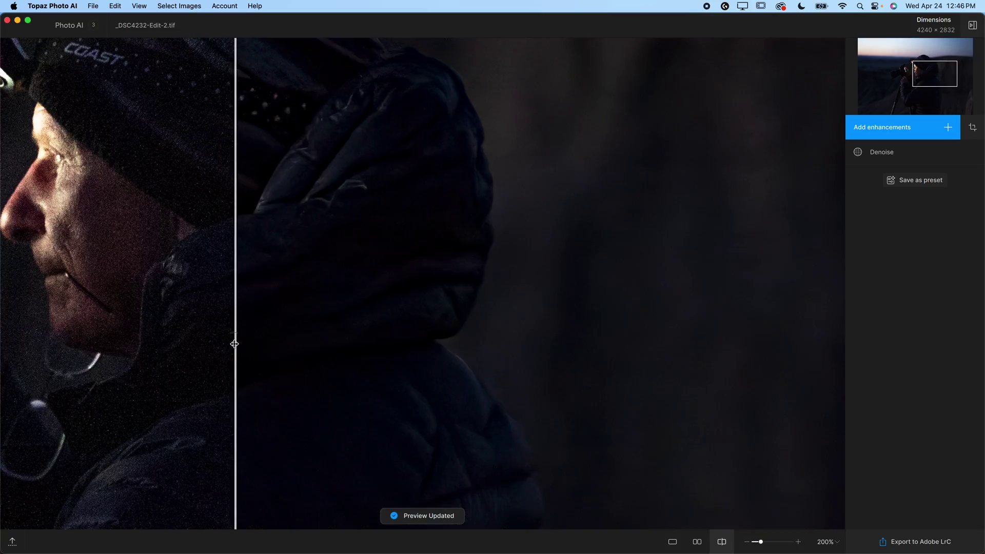
{"action": "left_click_drag", "start_coordinate": [235, 343], "coordinate": [478, 412]}
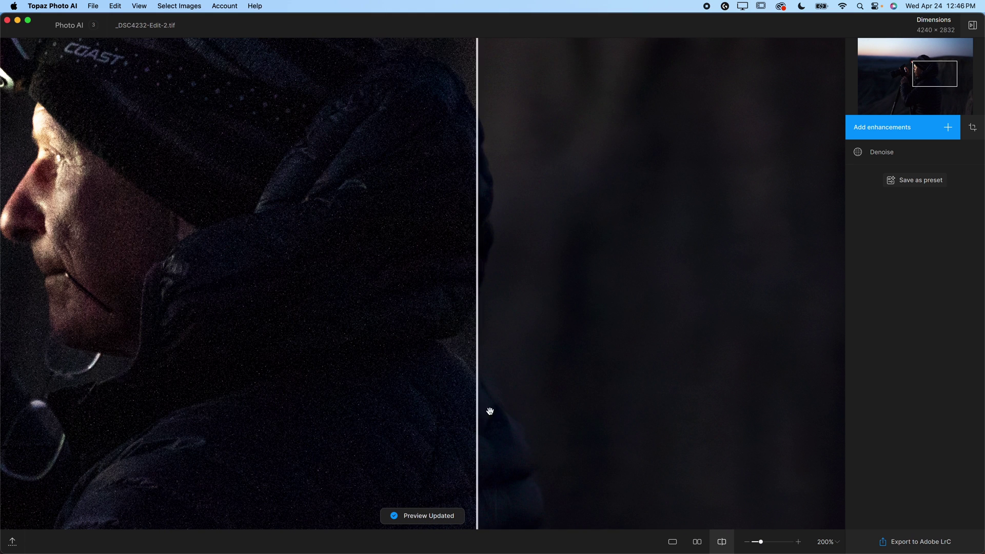
- Open Denoise settings (Strong, Strength 30, Minor Deblur 12) and confirm Auto selection is All
{"action": "left_click", "coordinate": [895, 152]}
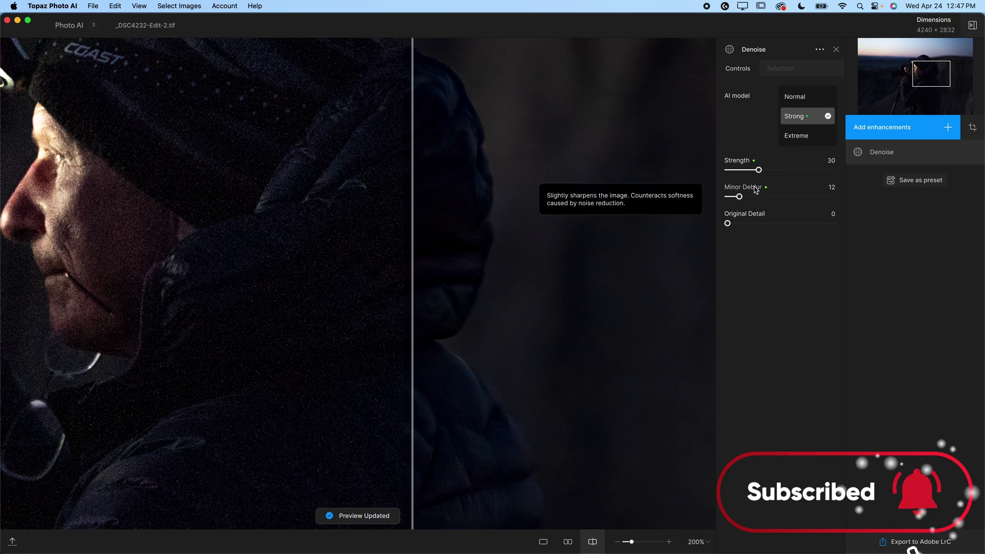
{"action": "left_click_drag", "start_coordinate": [412, 189], "coordinate": [354, 323]}
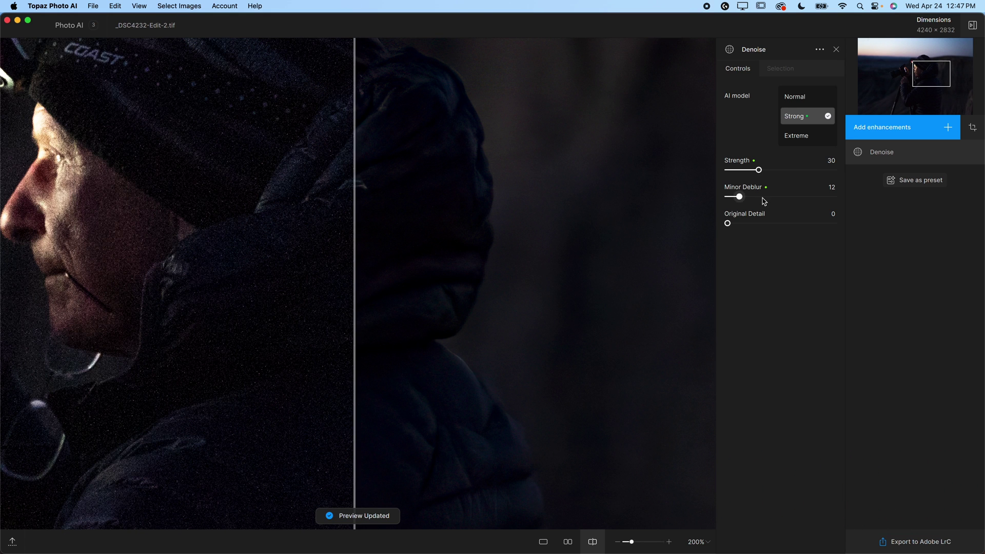
{"action": "left_click", "coordinate": [780, 71]}
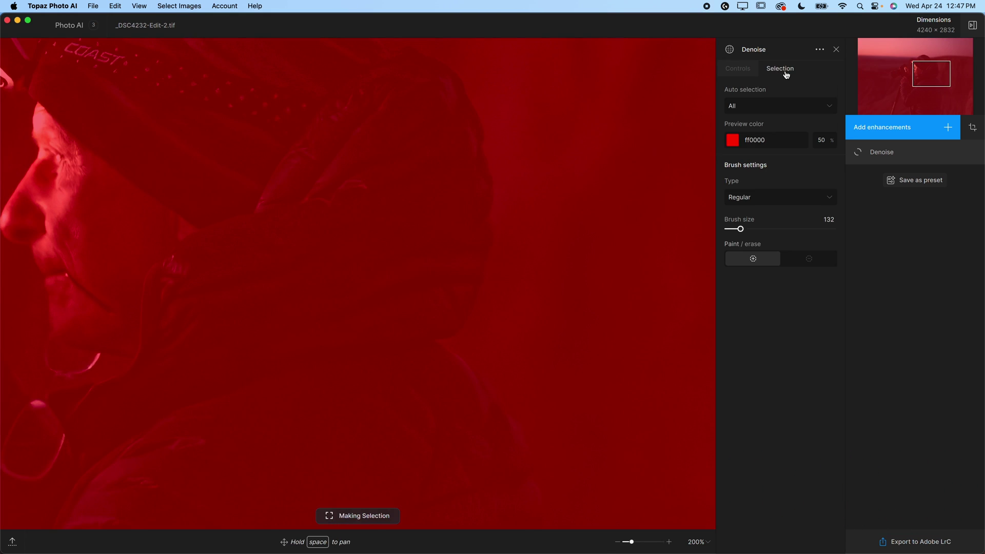
{"action": "left_click", "coordinate": [755, 107]}
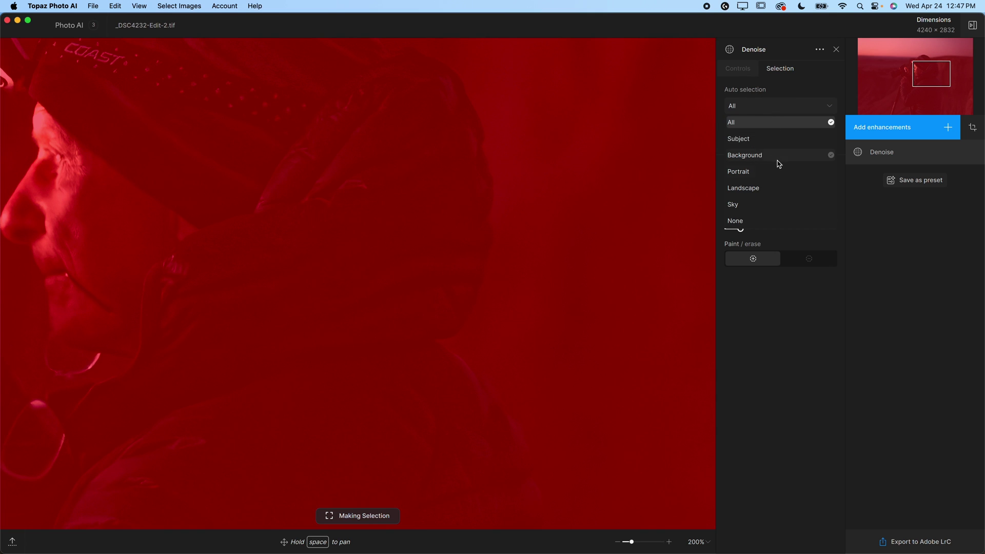
{"action": "left_click", "coordinate": [788, 104]}
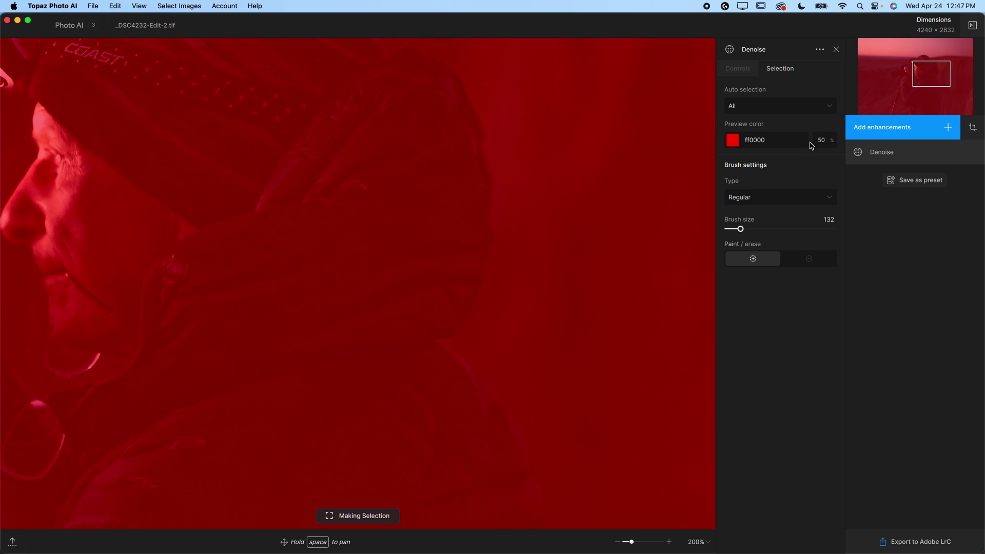
{"action": "left_click", "coordinate": [737, 70]}
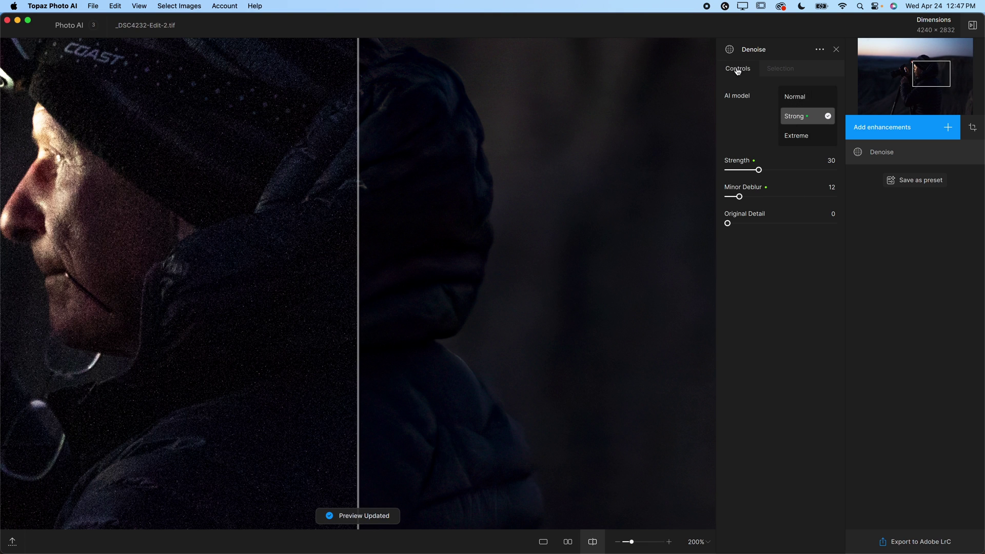
- Slide the before/after divider so the denoised preview fills most of the view
{"action": "left_click_drag", "start_coordinate": [358, 212], "coordinate": [350, 241]}
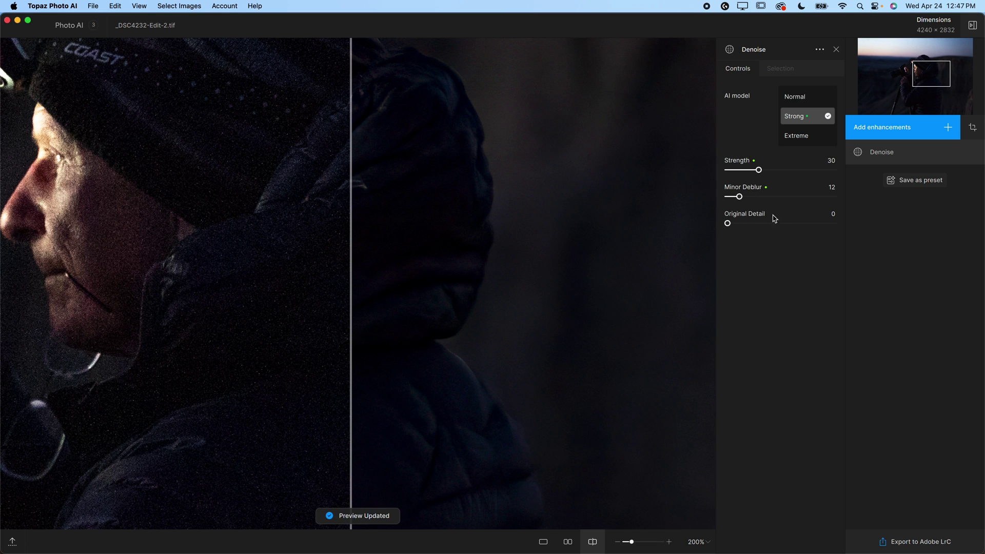
{"action": "mouse_move", "coordinate": [756, 194]}
{"action": "mouse_move", "coordinate": [738, 100]}
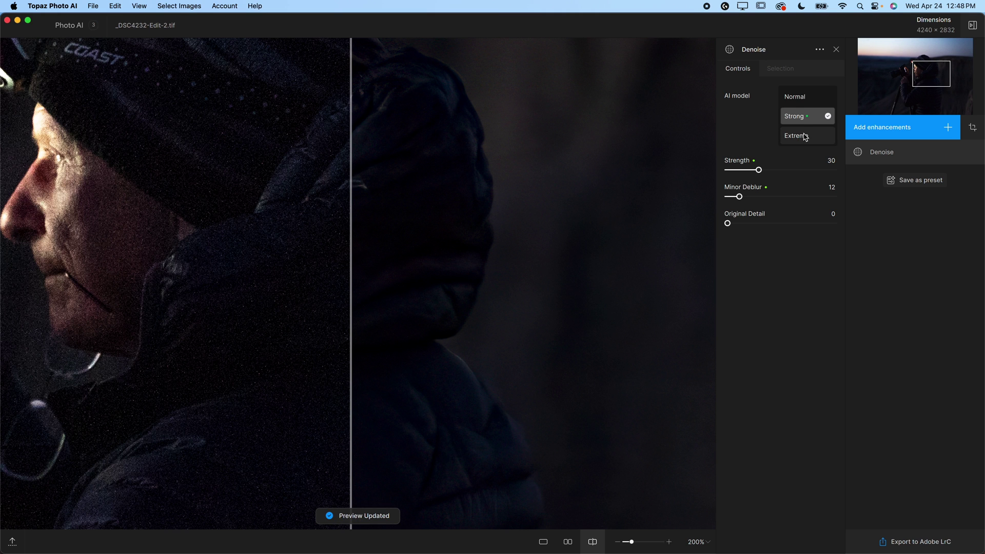
{"action": "left_click_drag", "start_coordinate": [351, 167], "coordinate": [453, 256]}
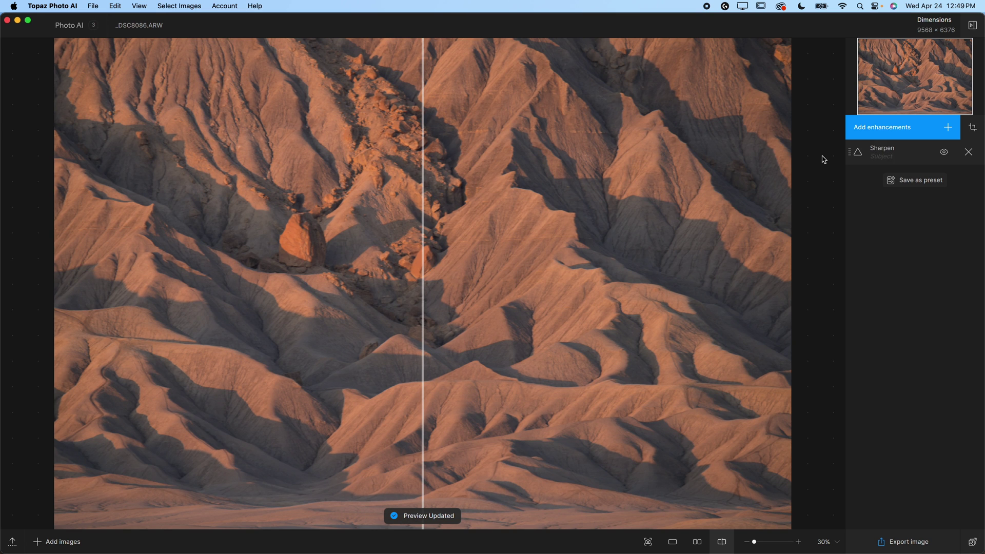
- Inspect the desert rocks at 100%, fit to view, and open Sharpen's Standard strength-80 settings
{"action": "key", "text": "super+1"}
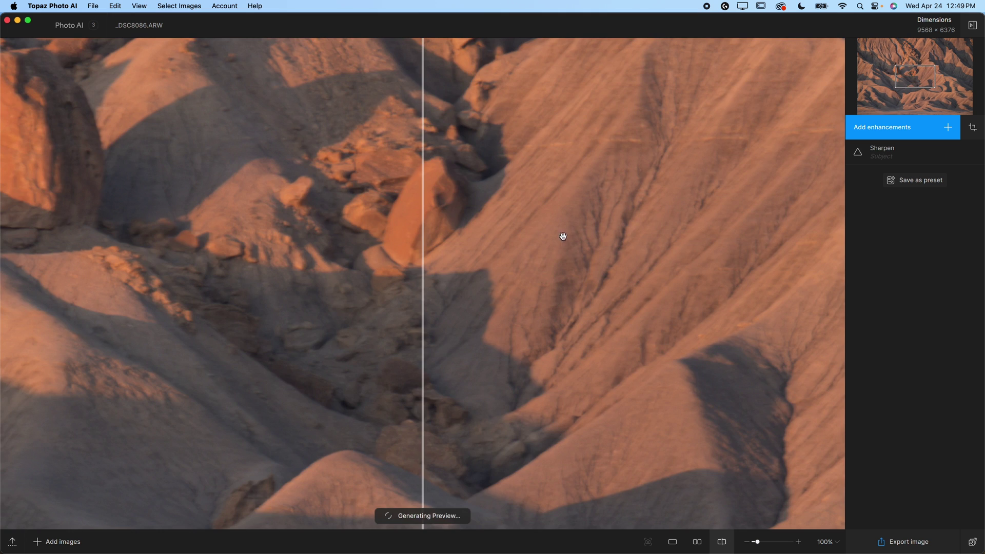
{"action": "left_click_drag", "start_coordinate": [563, 233], "coordinate": [758, 421]}
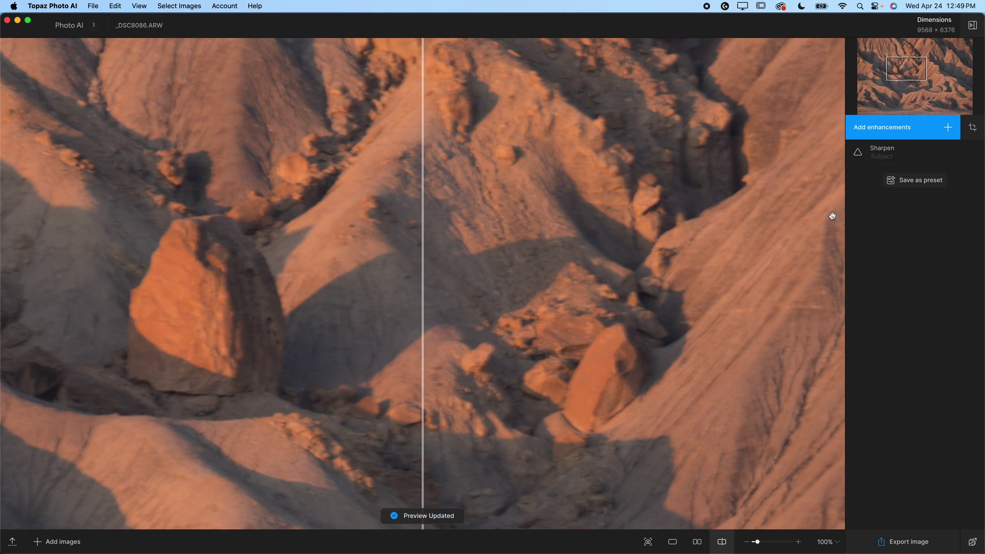
{"action": "left_click", "coordinate": [746, 542]}
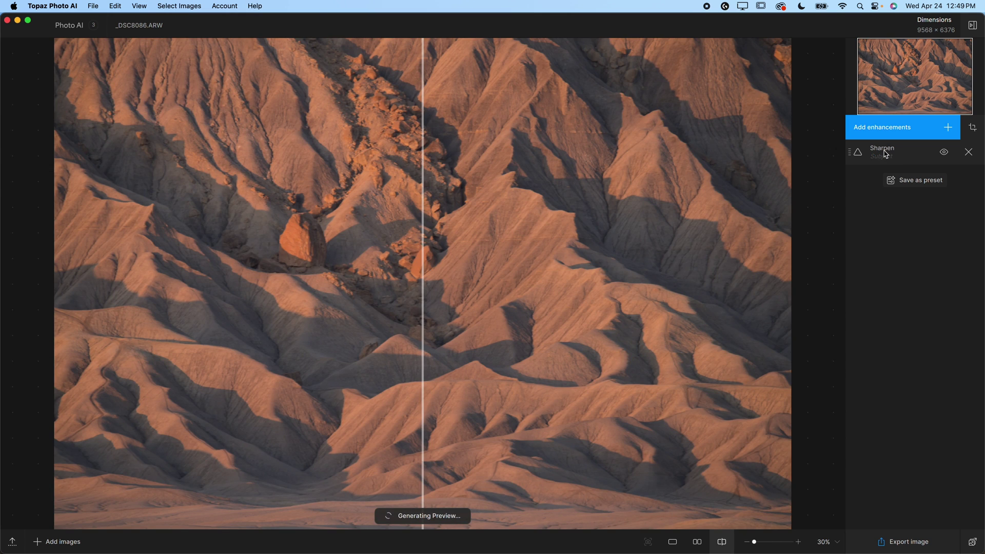
{"action": "left_click", "coordinate": [877, 168]}
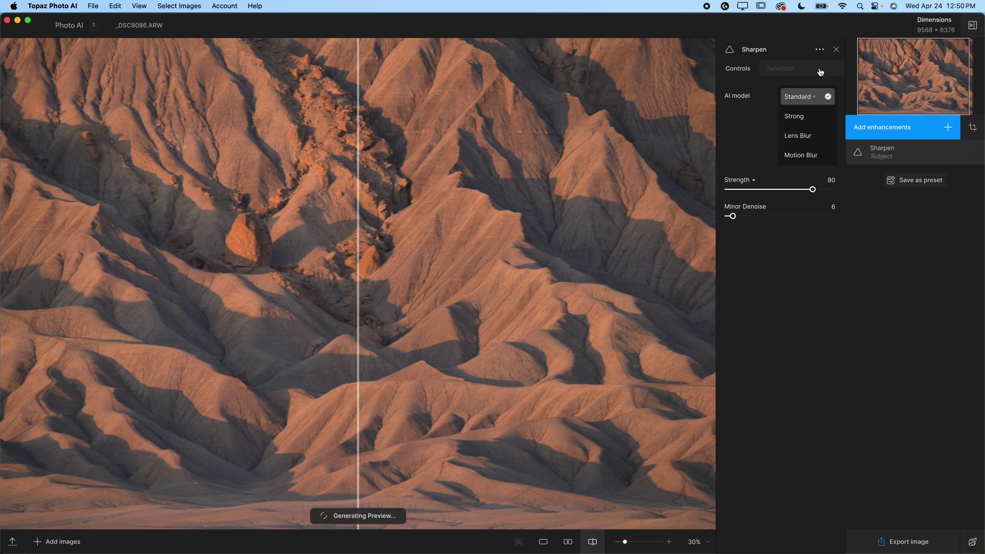
{"action": "left_click", "coordinate": [889, 156]}
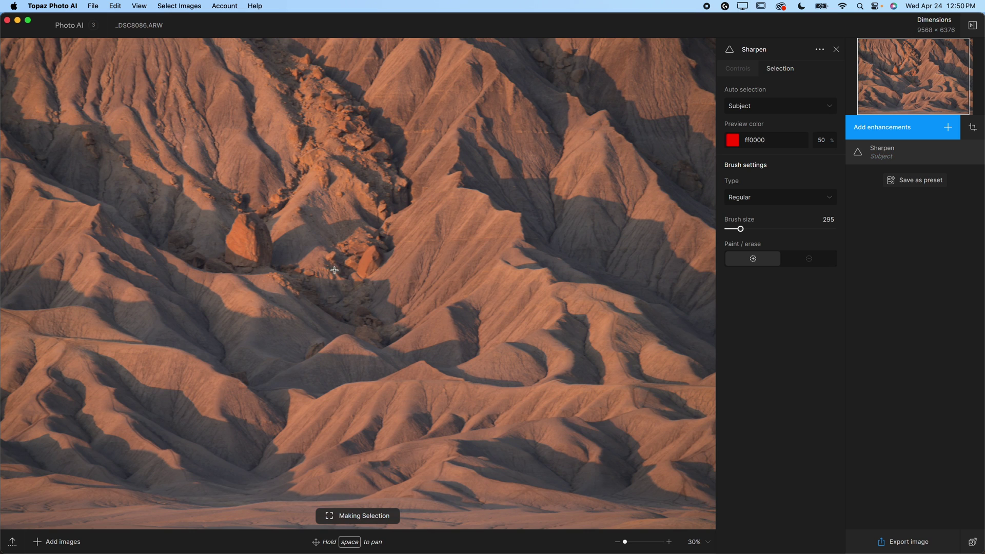
- Change Sharpen's Auto selection from Subject to All, then return to its Controls
{"action": "left_click", "coordinate": [831, 106]}
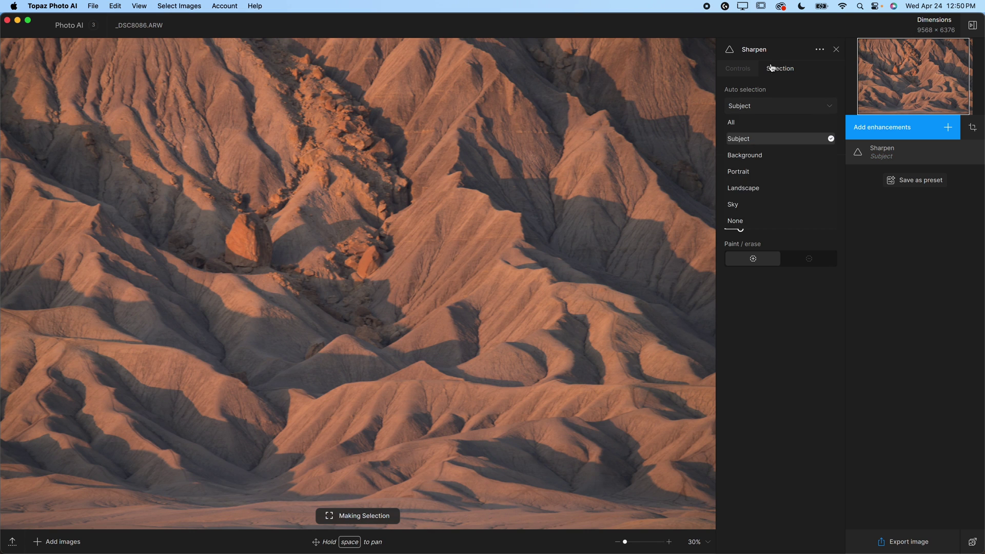
{"action": "left_click", "coordinate": [733, 123]}
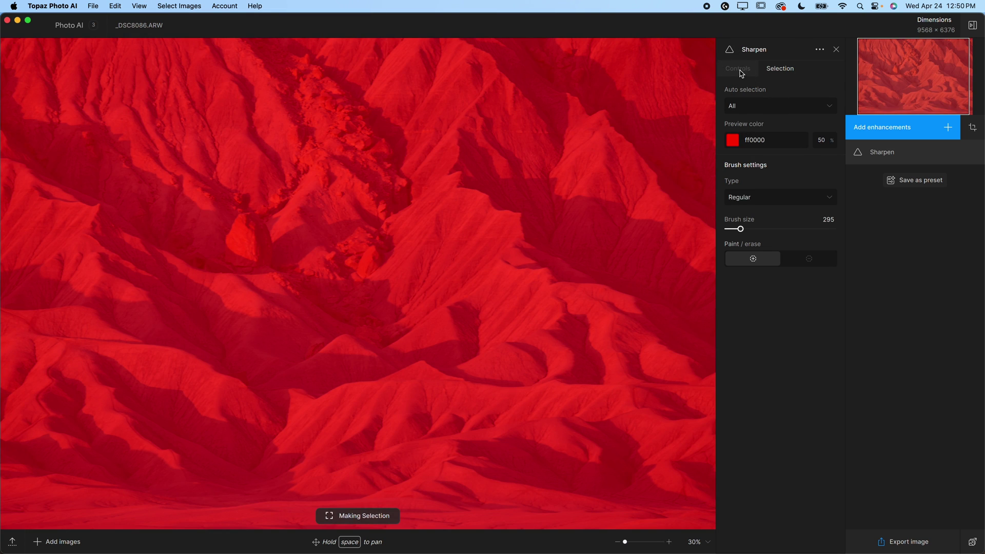
{"action": "left_click", "coordinate": [738, 70]}
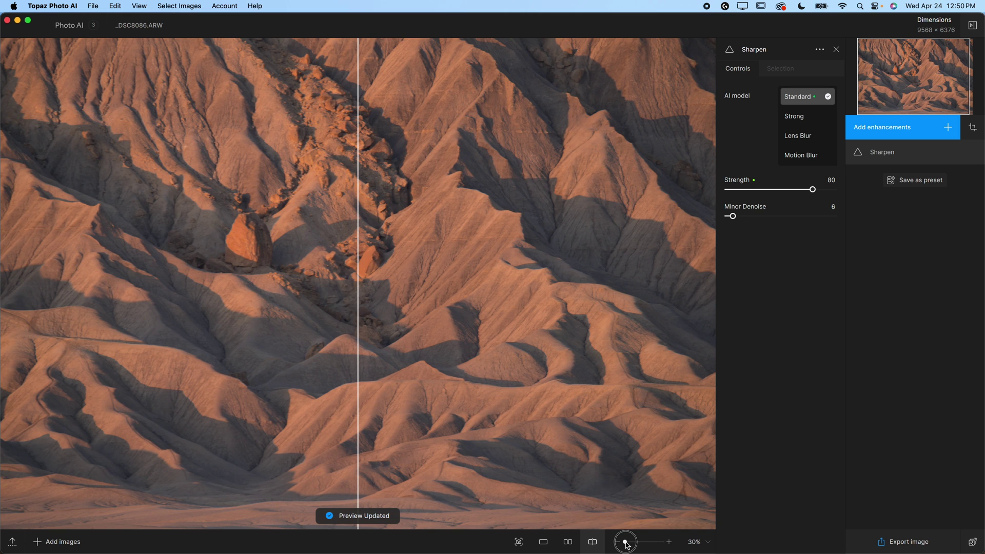
- Try the Lens Blur model at Strength 41 with Minor Denoise 12, comparing against the original rocks
{"action": "left_click_drag", "start_coordinate": [625, 542], "coordinate": [630, 544]}
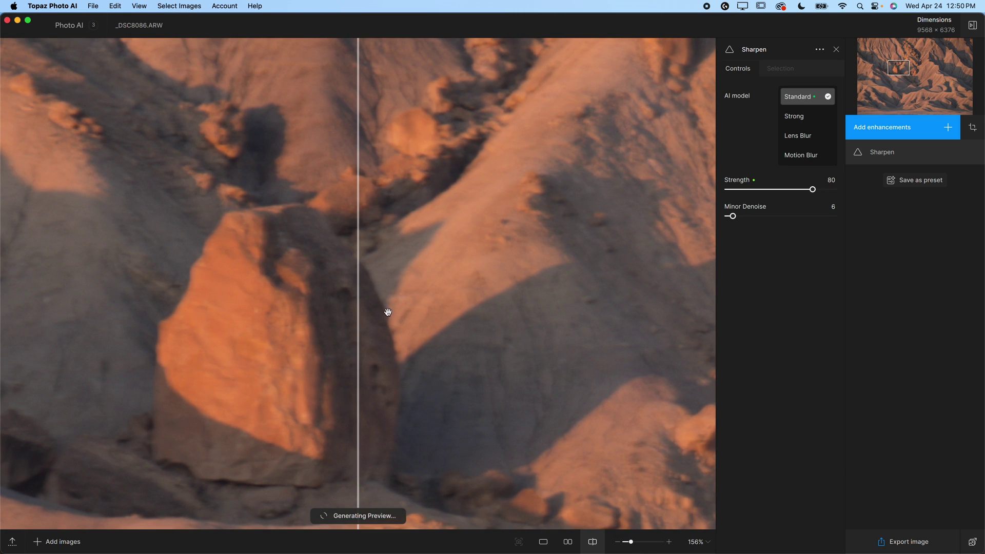
{"action": "left_click_drag", "start_coordinate": [356, 308], "coordinate": [190, 294]}
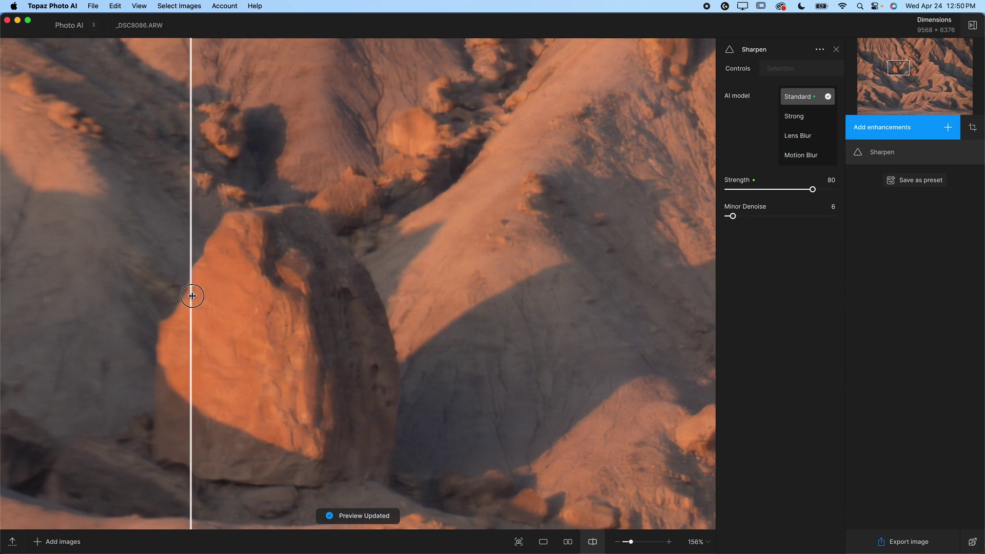
{"action": "left_click", "coordinate": [798, 137]}
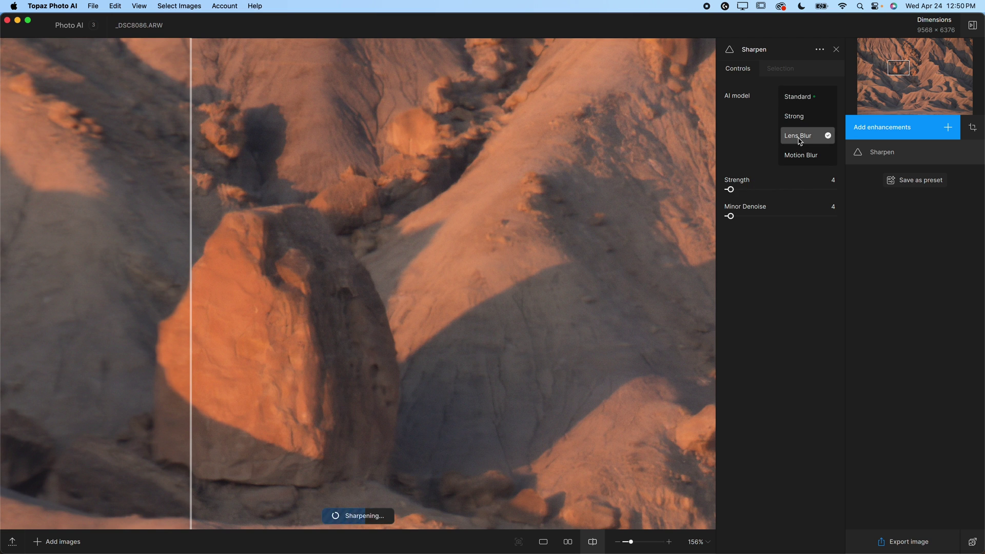
{"action": "left_click", "coordinate": [770, 189]}
{"action": "left_click", "coordinate": [739, 217]}
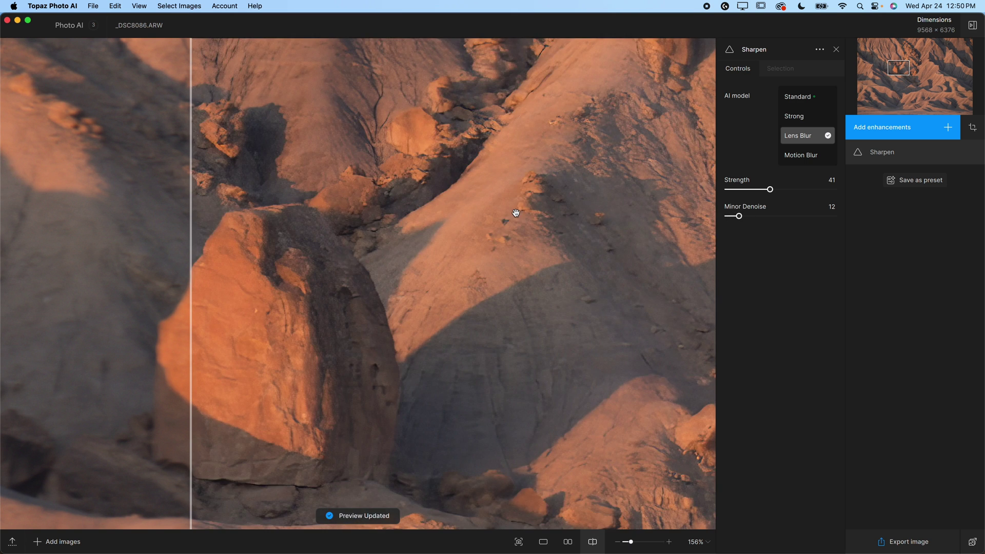
{"action": "key", "text": "super+minus"}
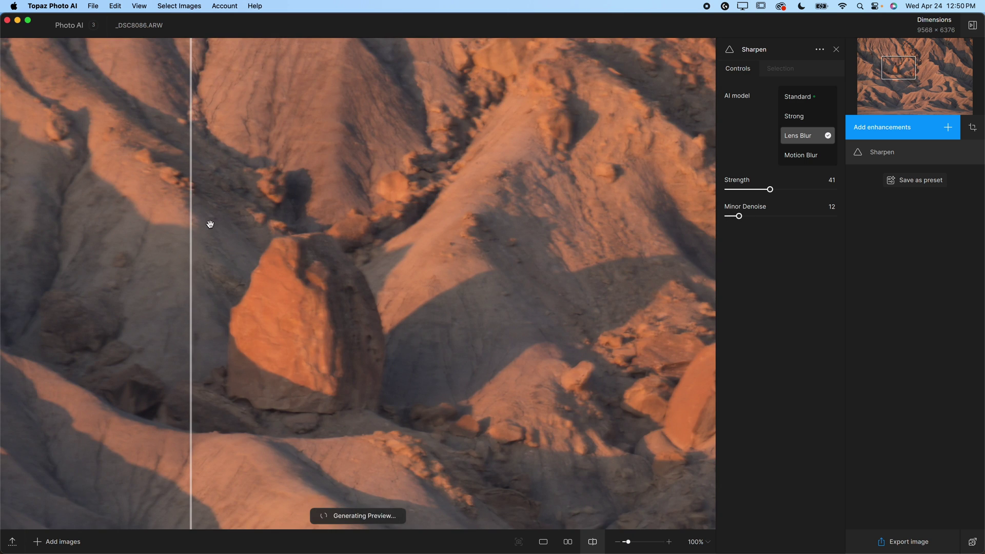
{"action": "left_click_drag", "start_coordinate": [193, 223], "coordinate": [544, 239]}
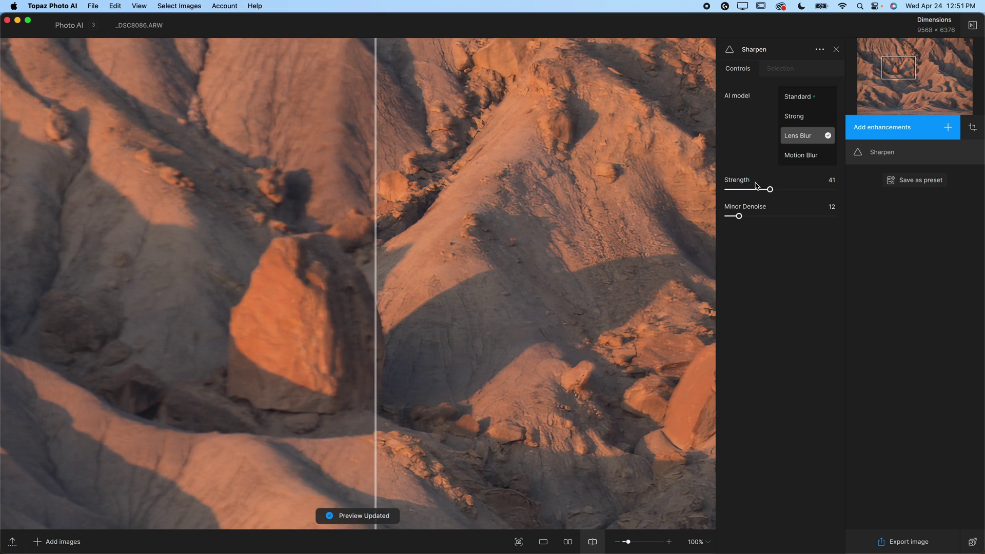
- Lower Lens Blur strength to 17, compare, then switch to the Strong model at Strength 50
{"action": "left_click_drag", "start_coordinate": [756, 187], "coordinate": [744, 189]}
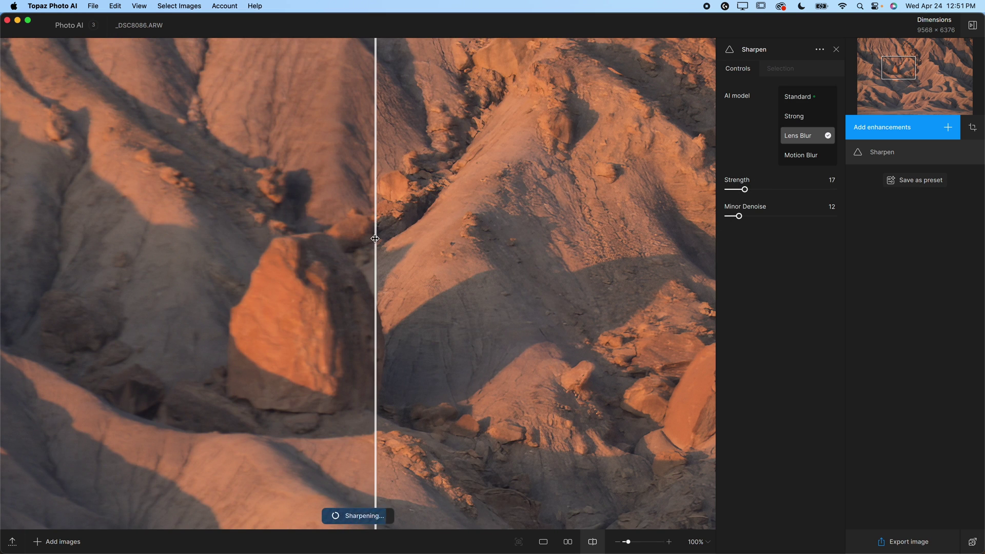
{"action": "left_click_drag", "start_coordinate": [375, 238], "coordinate": [214, 226]}
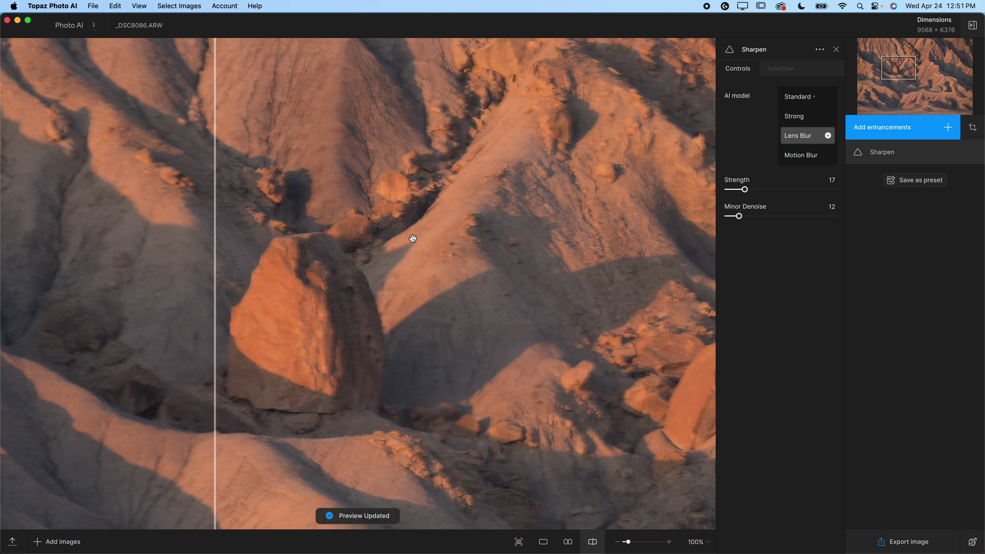
{"action": "left_click", "coordinate": [412, 238]}
{"action": "left_click", "coordinate": [801, 117]}
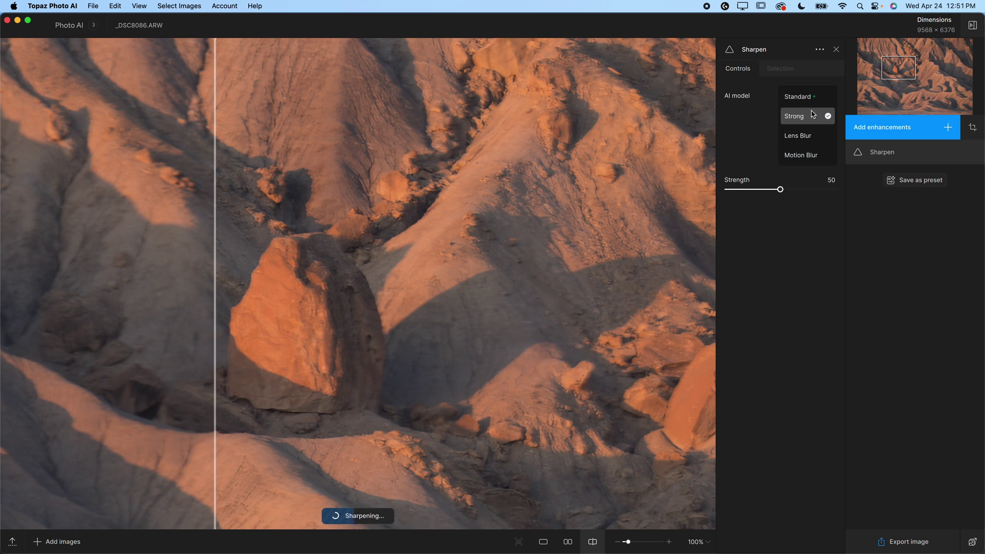
{"action": "left_click_drag", "start_coordinate": [216, 242], "coordinate": [203, 259]}
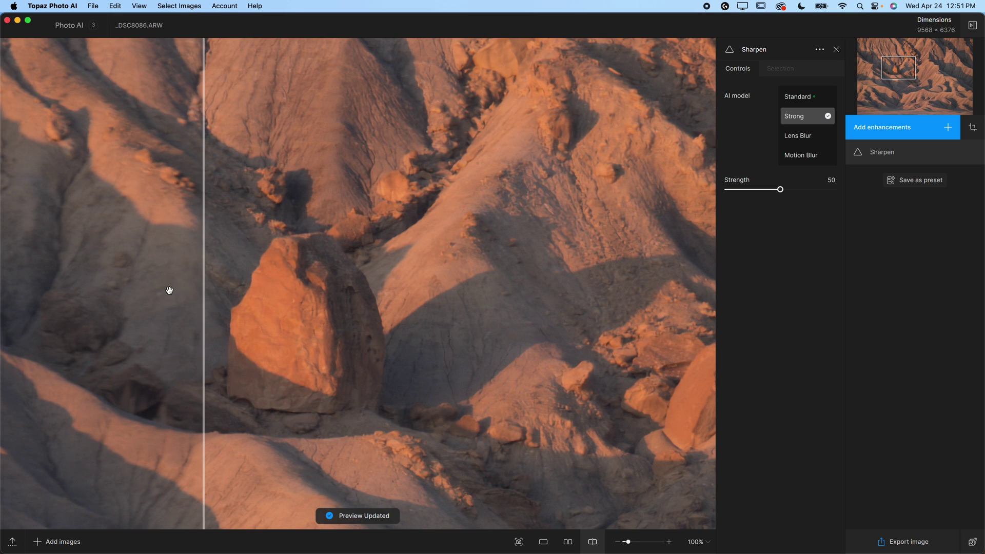
{"action": "left_click", "coordinate": [948, 128]}
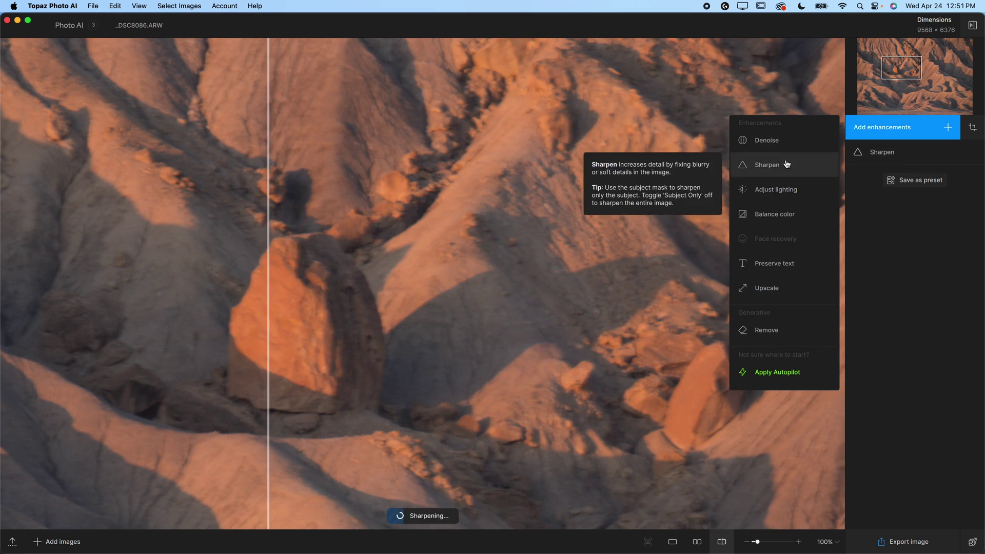
- Add Denoise after Sharpen and sweep the divider to compare the desert photo before and after
{"action": "left_click", "coordinate": [760, 140]}
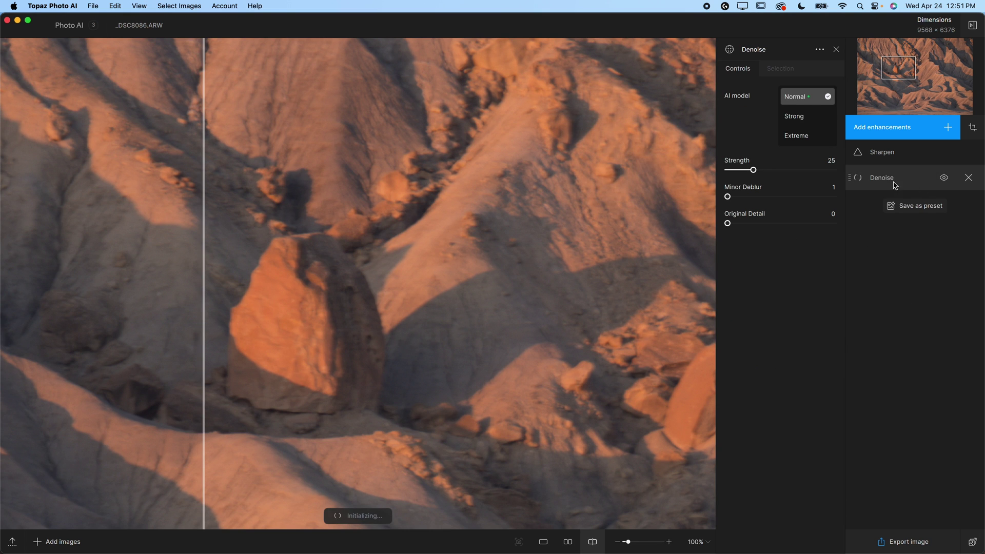
{"action": "left_click", "coordinate": [948, 128]}
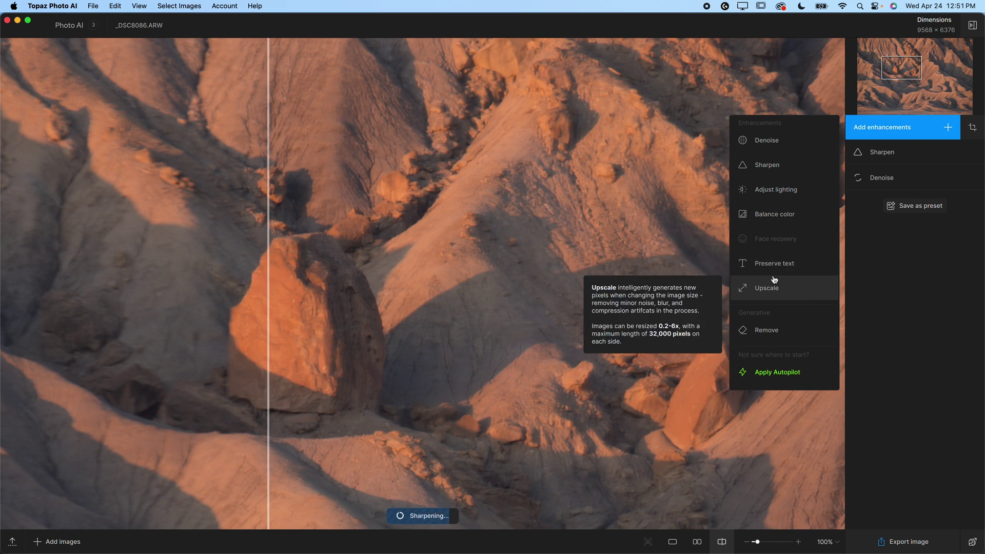
{"action": "left_click", "coordinate": [956, 300]}
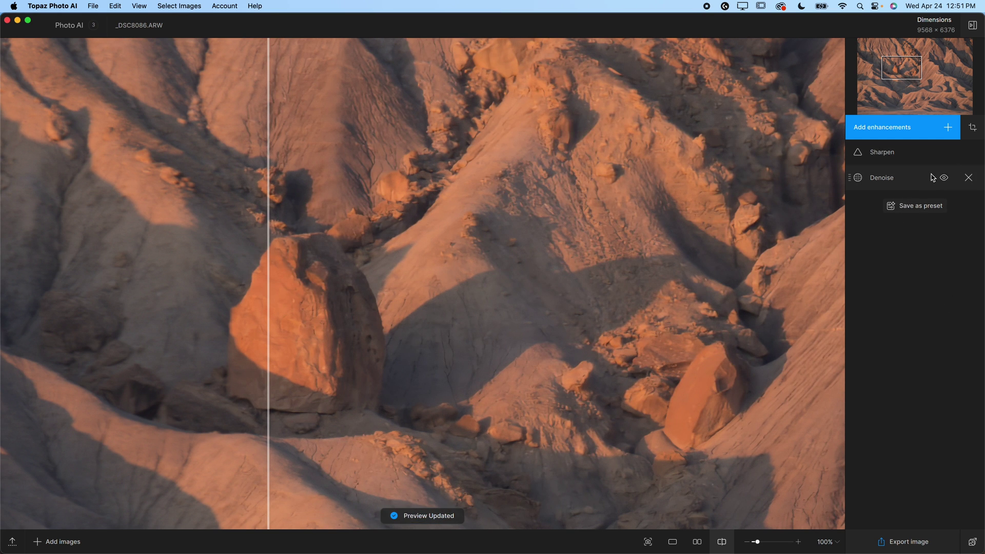
{"action": "left_click_drag", "start_coordinate": [268, 236], "coordinate": [190, 280]}
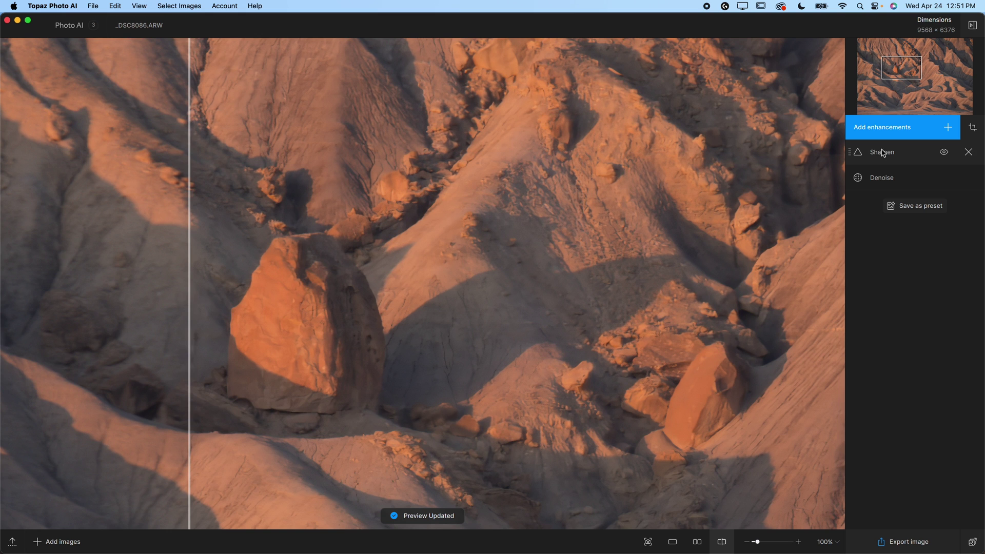
{"action": "left_click_drag", "start_coordinate": [190, 167], "coordinate": [566, 215]}
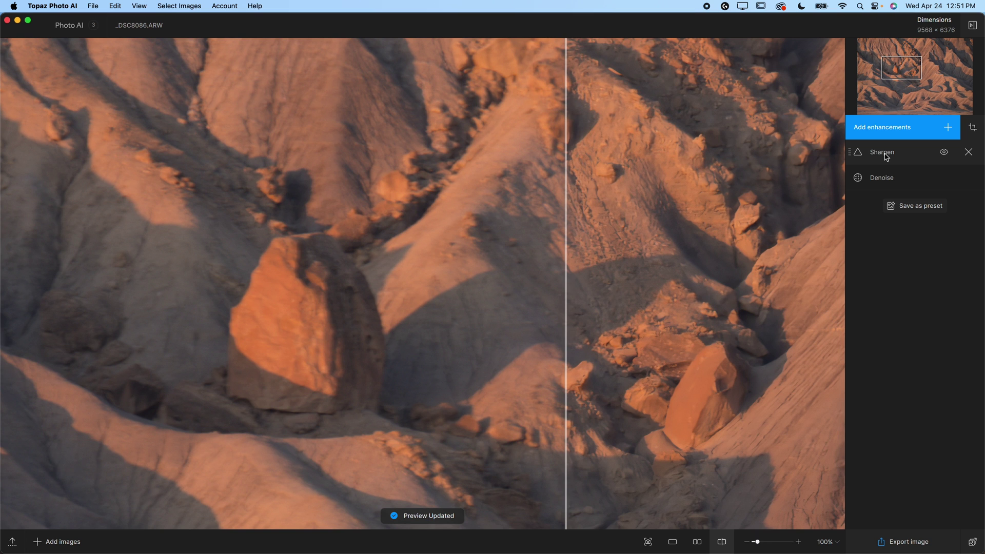
{"action": "left_click_drag", "start_coordinate": [564, 159], "coordinate": [352, 198]}
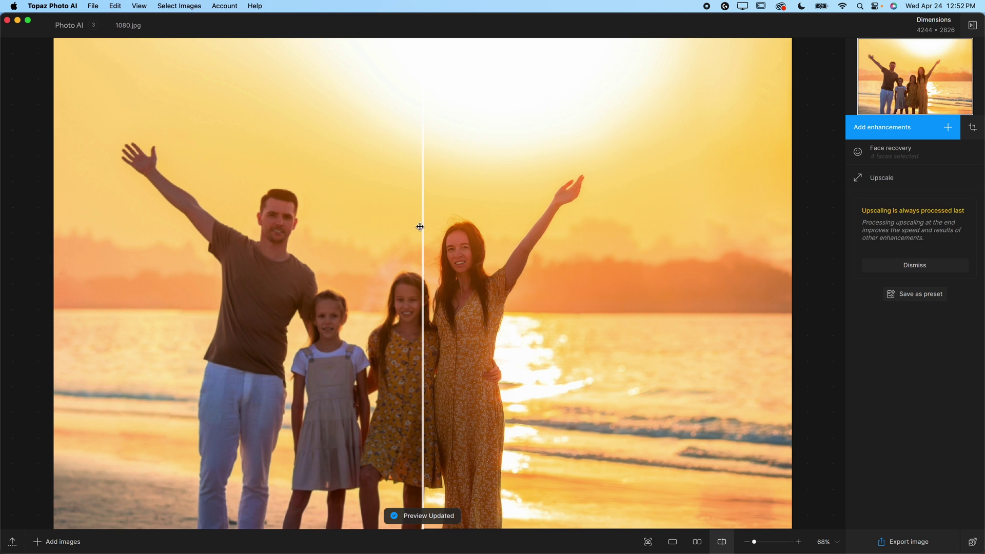
- Drag the divider on 1080.jpg to compare the original and enhanced beach family photo
{"action": "left_click_drag", "start_coordinate": [422, 227], "coordinate": [378, 201]}
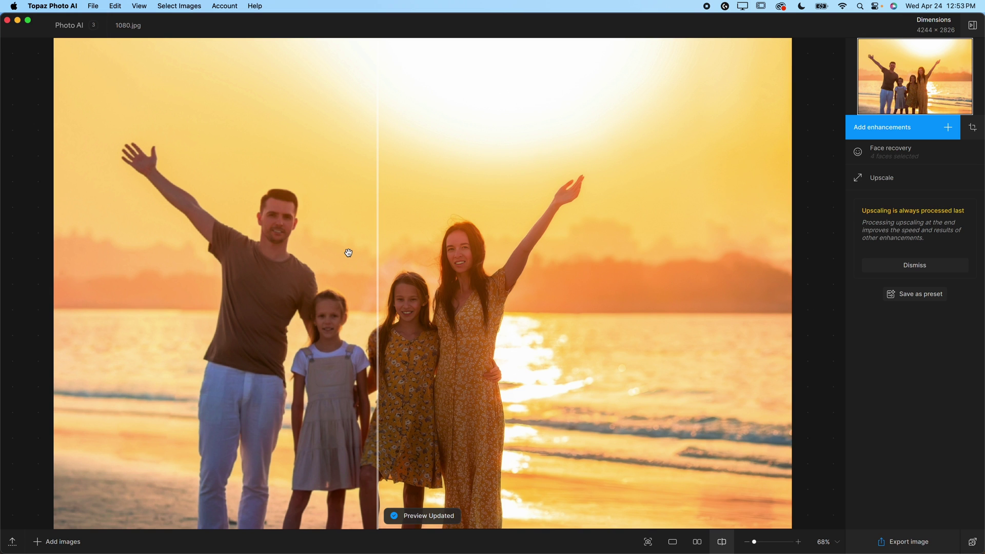
- Zoom to 200% and pan to centre the family's faces with the enhanced side revealed
{"action": "key", "text": "super+equal"}
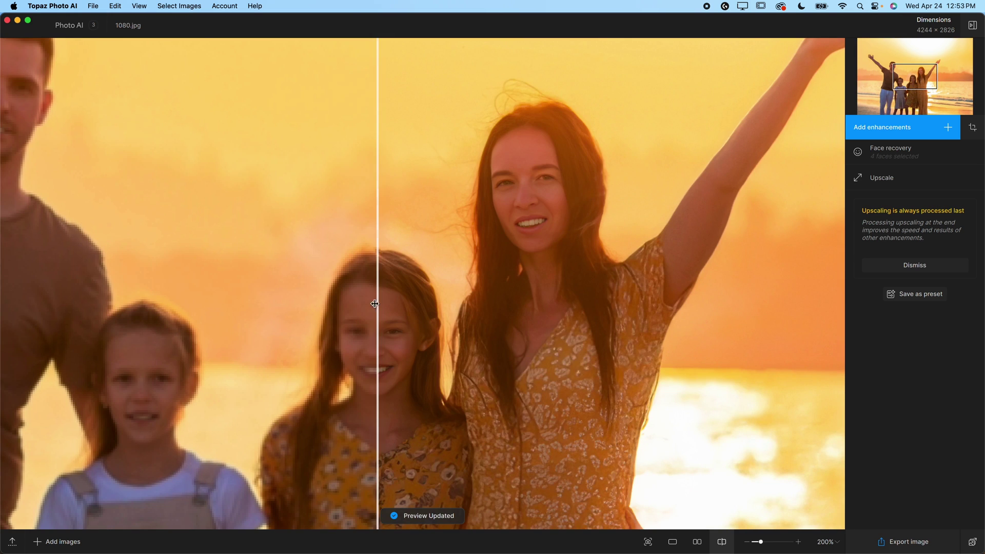
{"action": "left_click_drag", "start_coordinate": [385, 303], "coordinate": [809, 314]}
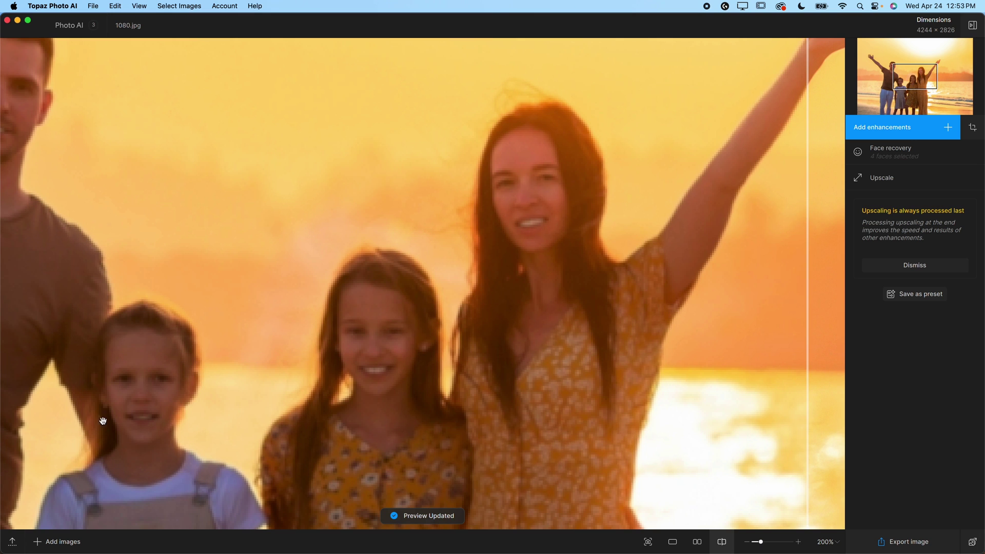
{"action": "left_click_drag", "start_coordinate": [219, 238], "coordinate": [305, 274]}
{"action": "left_click", "coordinate": [316, 233]}
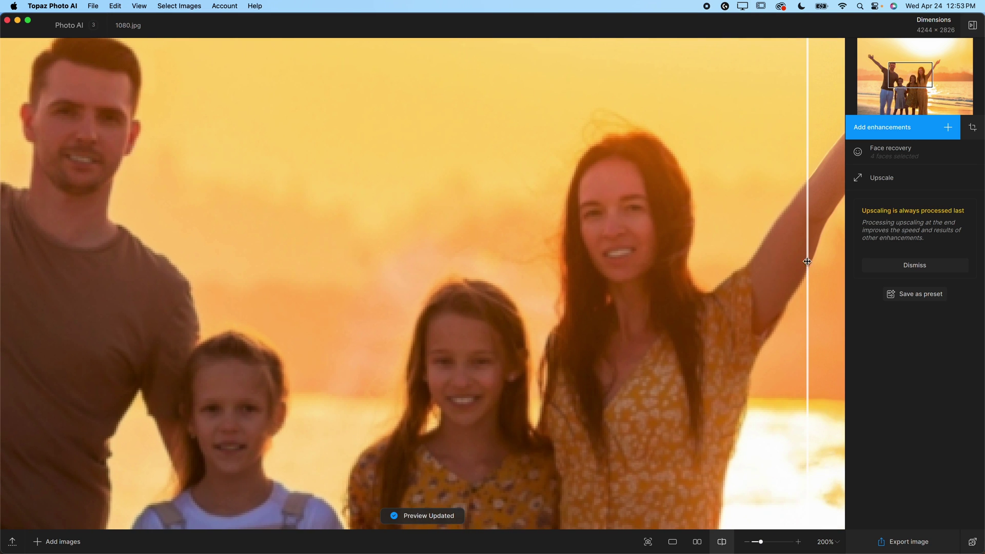
- Open Upscale settings (Standard v2, 3.93x) and sweep the divider across the faces to compare
{"action": "mouse_move", "coordinate": [888, 157]}
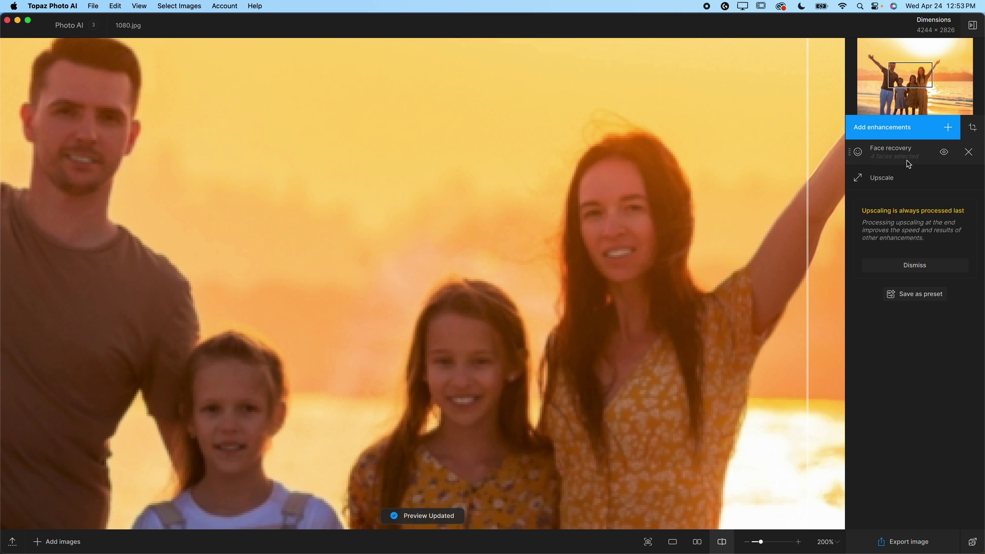
{"action": "left_click", "coordinate": [888, 179]}
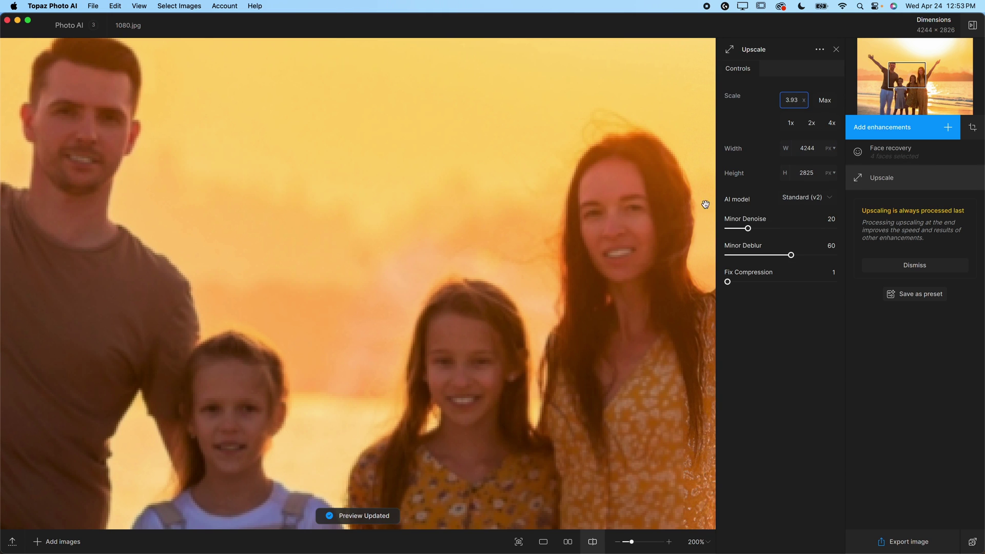
{"action": "left_click", "coordinate": [924, 150]}
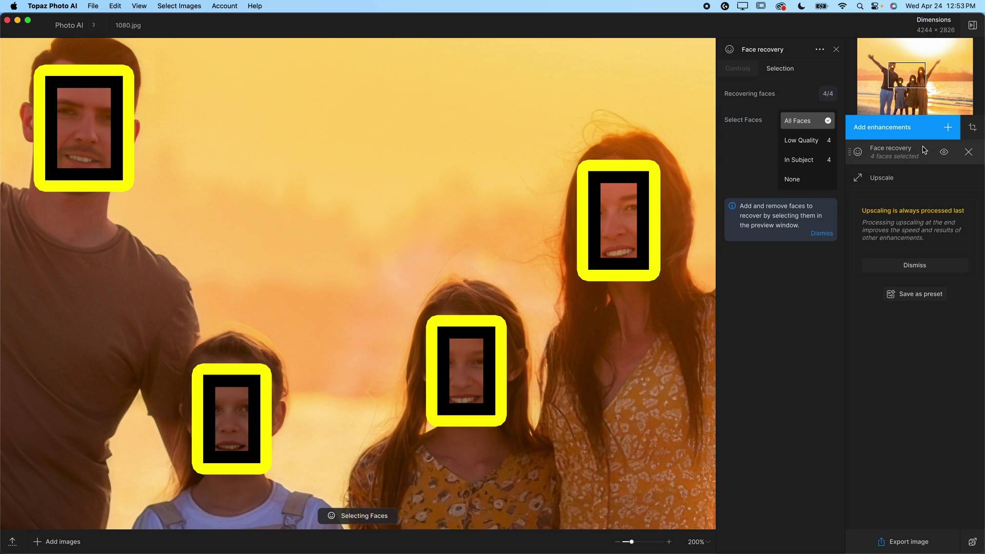
{"action": "left_click", "coordinate": [918, 179]}
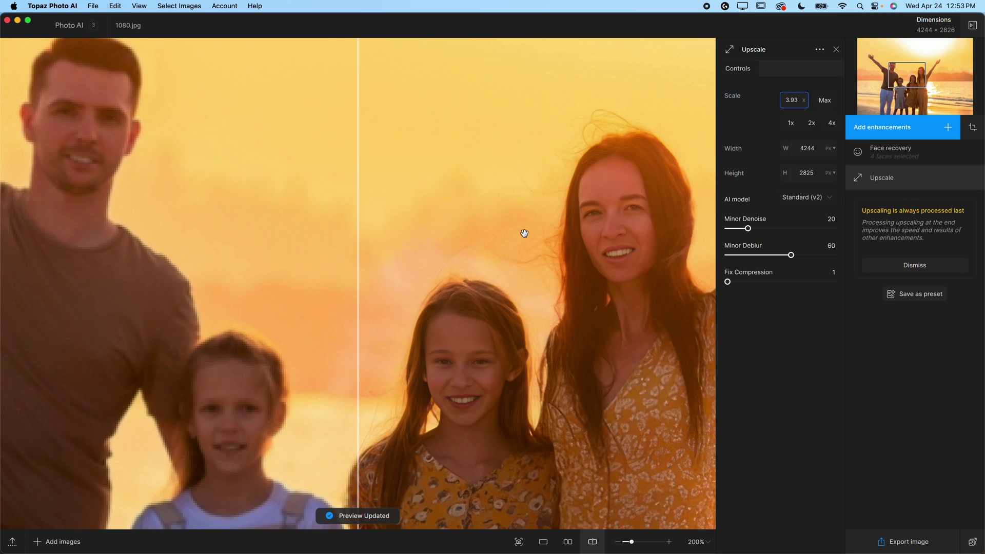
{"action": "left_click_drag", "start_coordinate": [358, 238], "coordinate": [8, 245]}
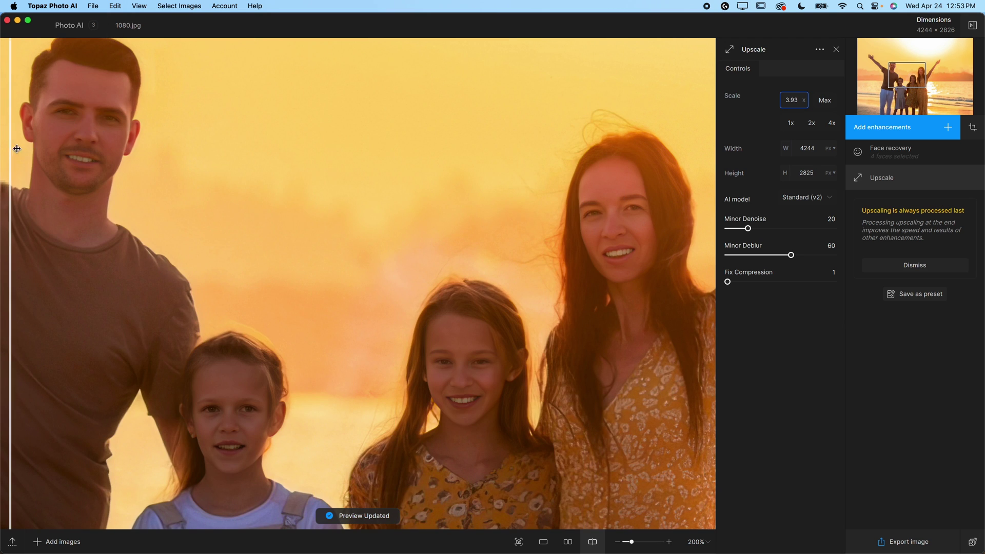
{"action": "left_click_drag", "start_coordinate": [11, 148], "coordinate": [161, 195]}
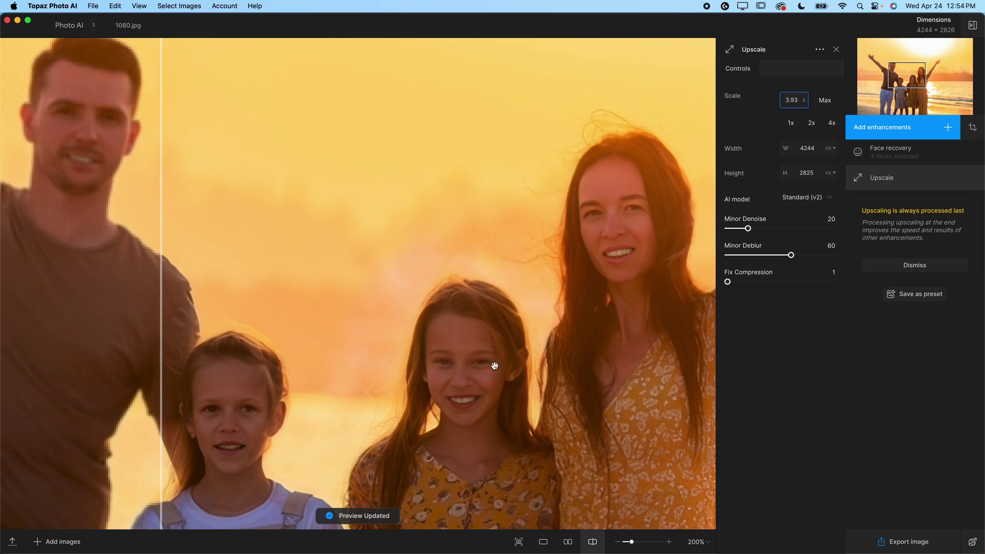
{"action": "left_click_drag", "start_coordinate": [160, 251], "coordinate": [46, 207]}
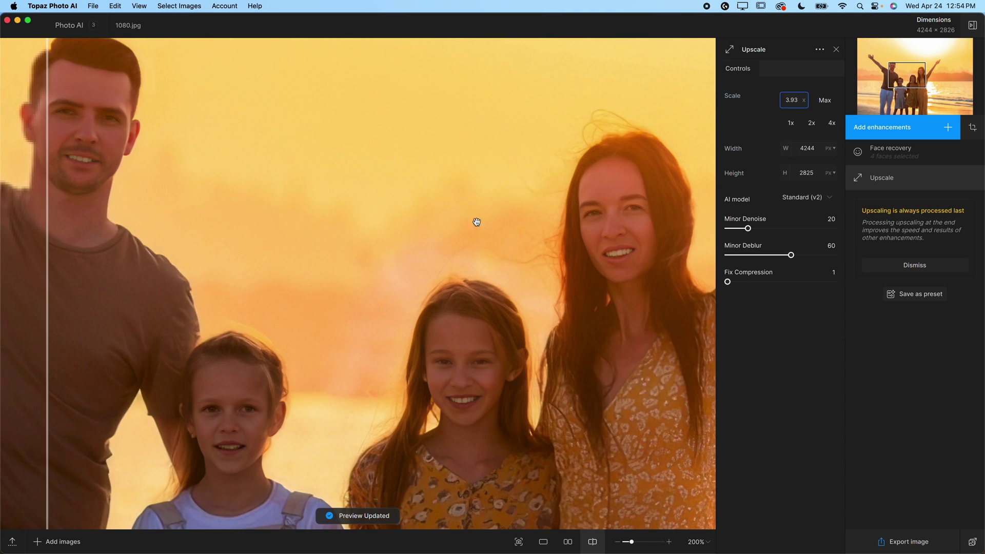
{"action": "key", "text": "super+Tab"}
{"action": "scroll", "coordinate": [301, 250], "scroll_direction": "up", "scroll_amount": 5}
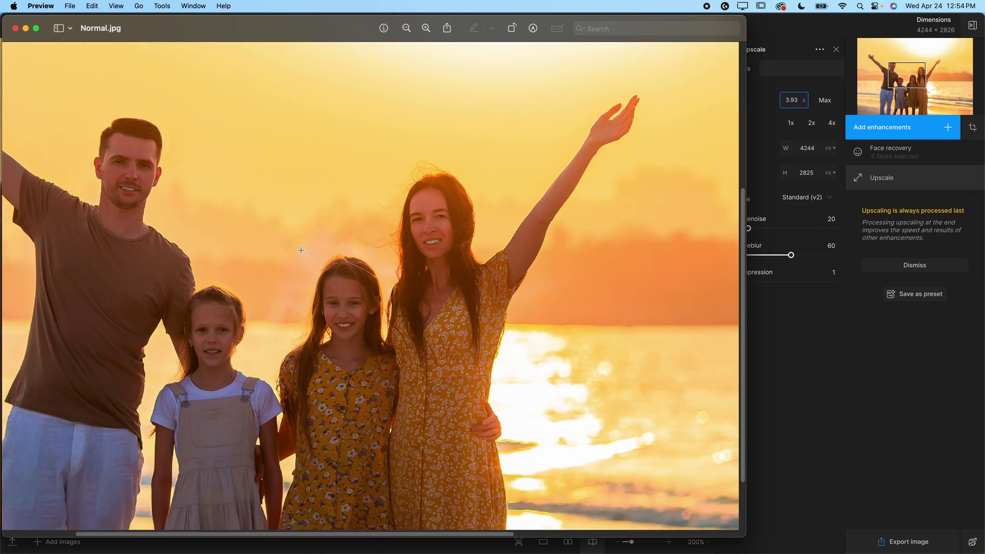
{"action": "scroll", "coordinate": [301, 249], "scroll_direction": "up", "scroll_amount": 1}
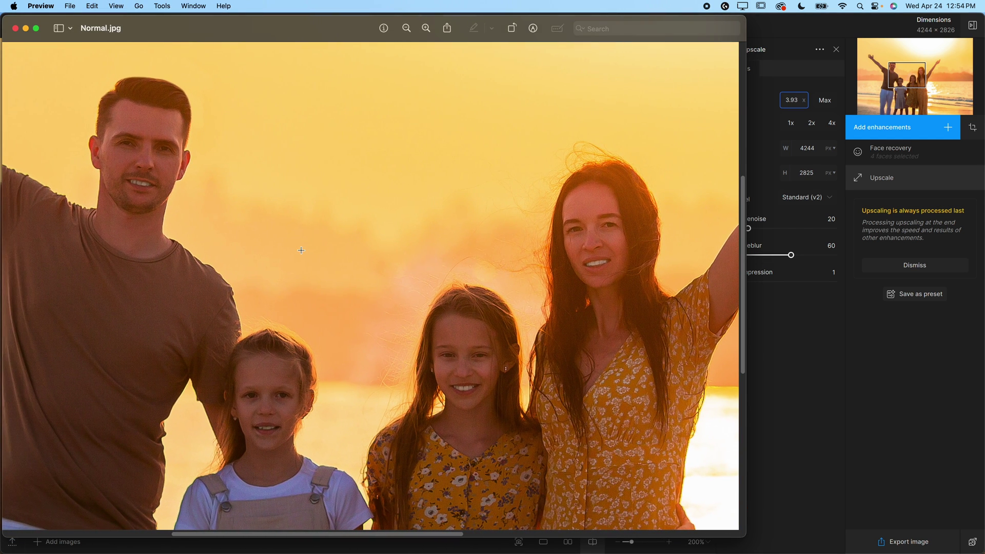
{"action": "left_click", "coordinate": [882, 385]}
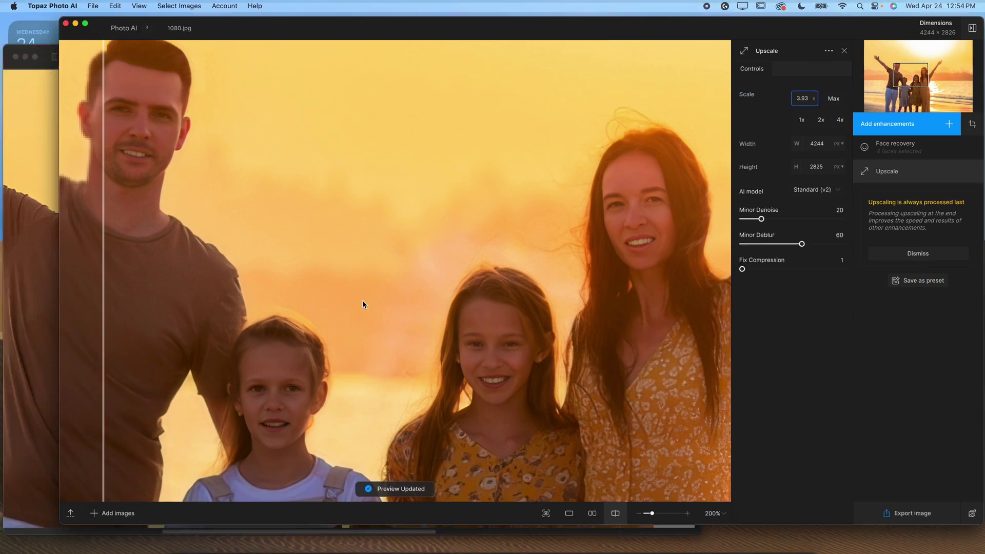
{"action": "left_click", "coordinate": [261, 296]}
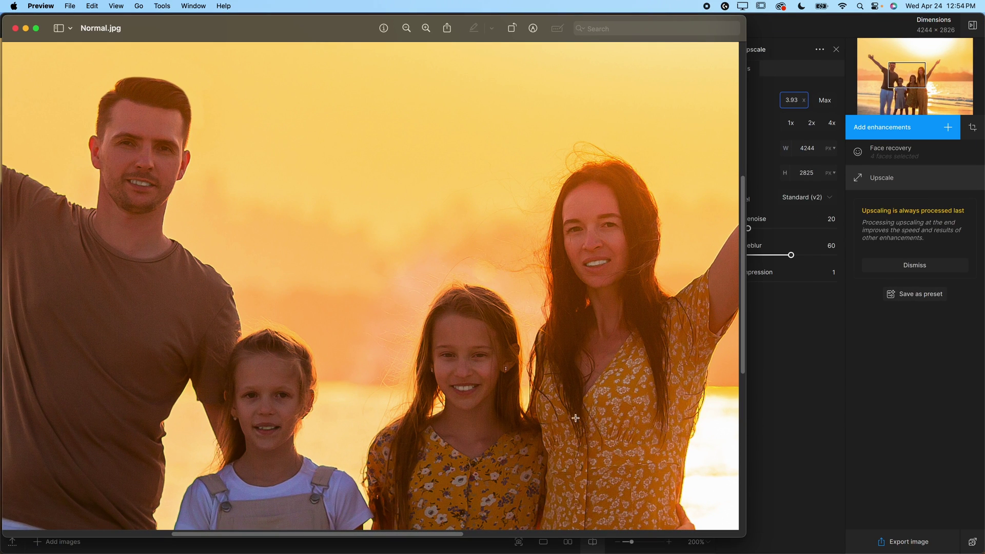
{"action": "left_click", "coordinate": [751, 329]}
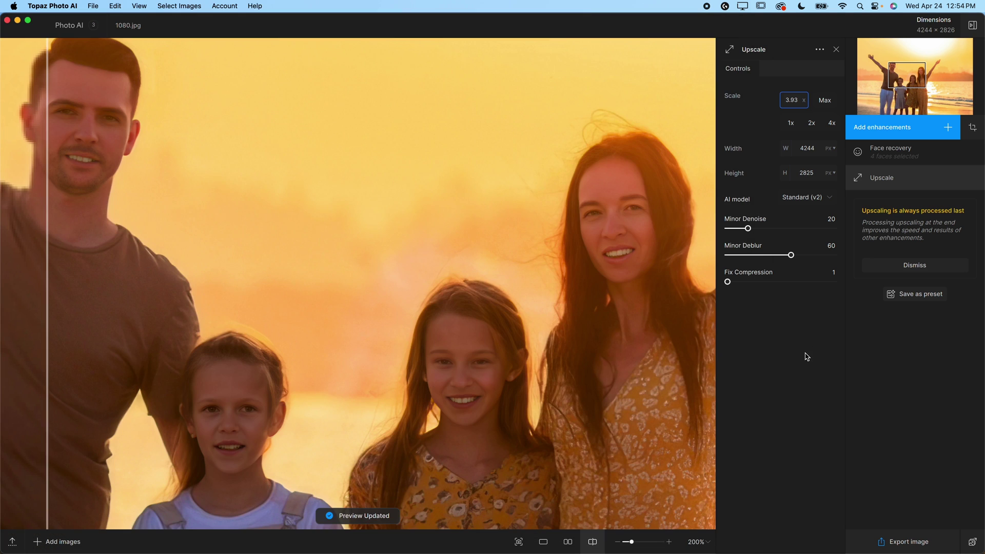
{"action": "key", "text": "ctrl+Up"}
{"action": "left_click", "coordinate": [246, 236]}
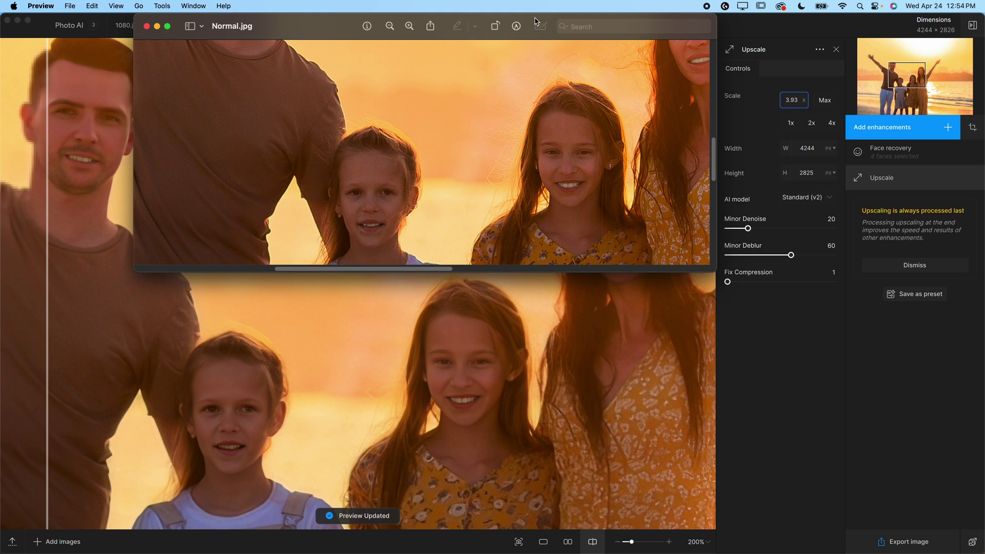
{"action": "left_click_drag", "start_coordinate": [398, 265], "coordinate": [321, 280]}
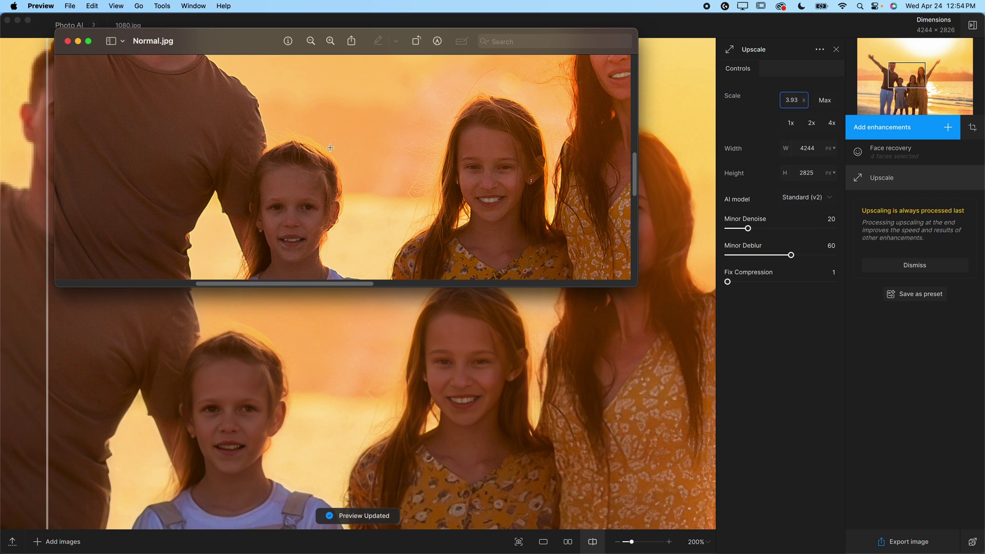
{"action": "left_click_drag", "start_coordinate": [233, 39], "coordinate": [242, 62]}
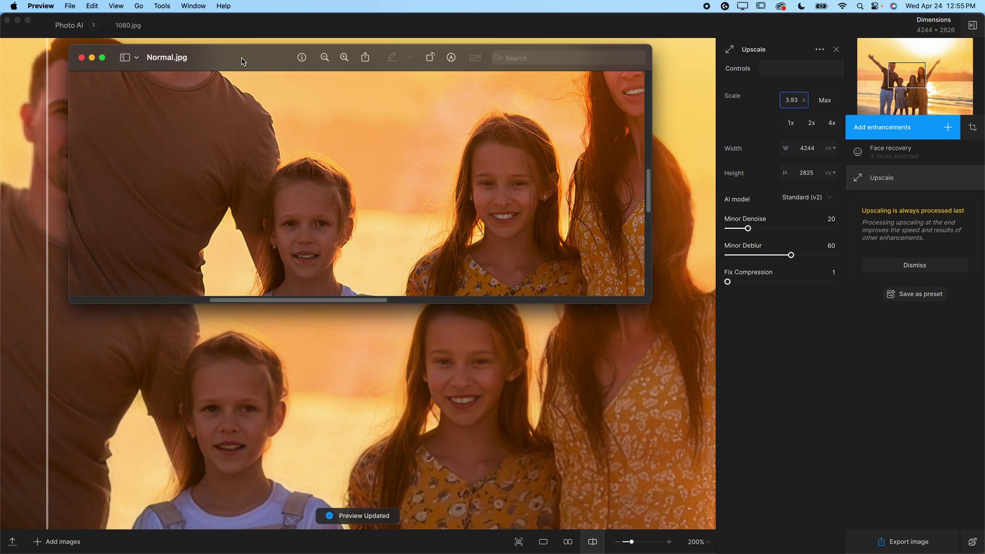
{"action": "key", "text": "super+Tab"}
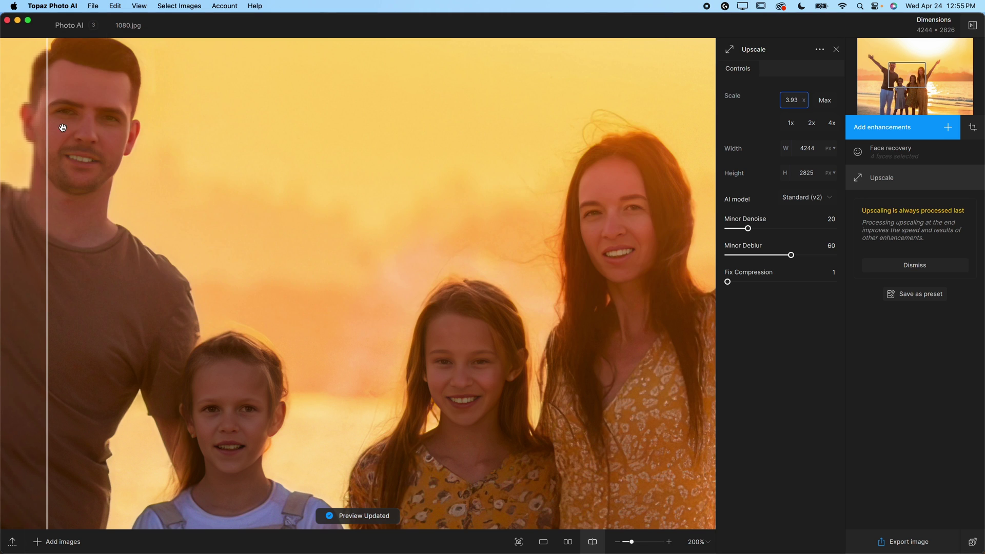
{"action": "left_click_drag", "start_coordinate": [51, 128], "coordinate": [716, 197]}
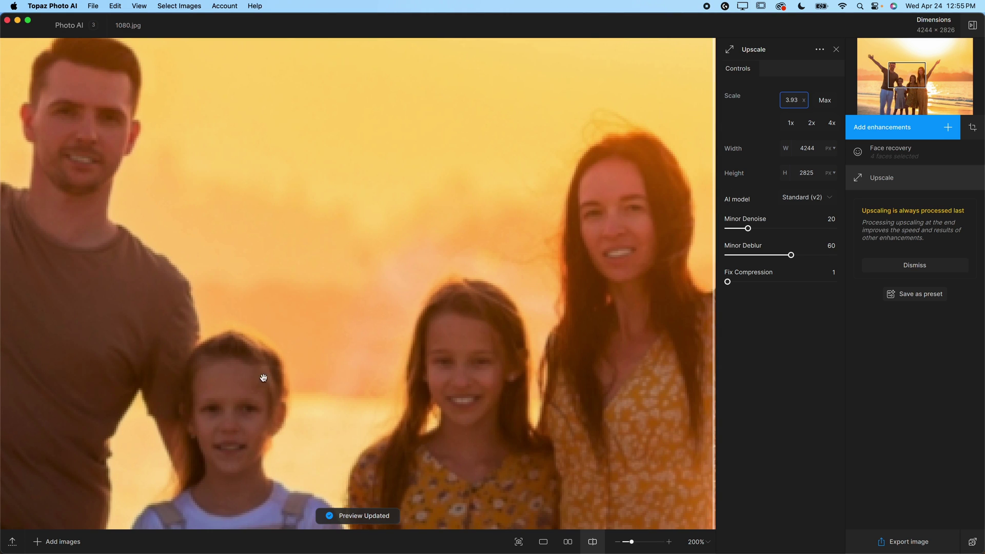
- Sweep the comparison divider across the beach family photo between original and enhanced
{"action": "left_click_drag", "start_coordinate": [713, 227], "coordinate": [432, 292]}
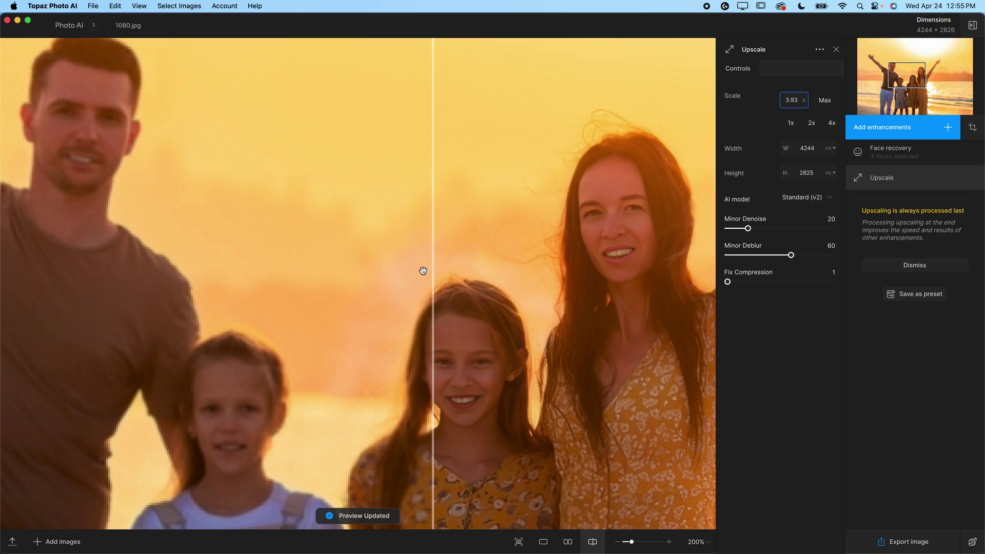
{"action": "left_click_drag", "start_coordinate": [422, 270], "coordinate": [157, 330]}
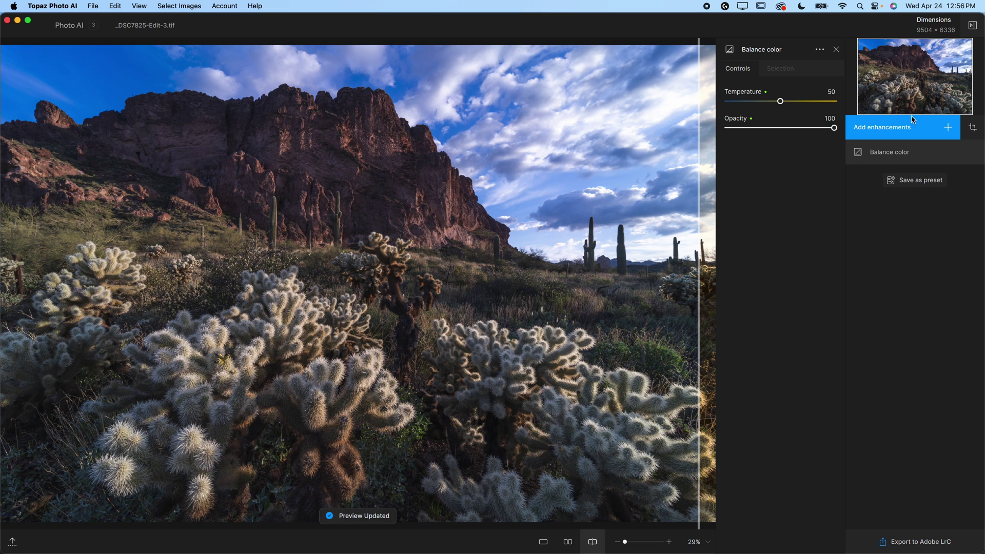
- Compare the cholla landscape's balanced colours with the original and open its Balance color settings
{"action": "left_click", "coordinate": [933, 131]}
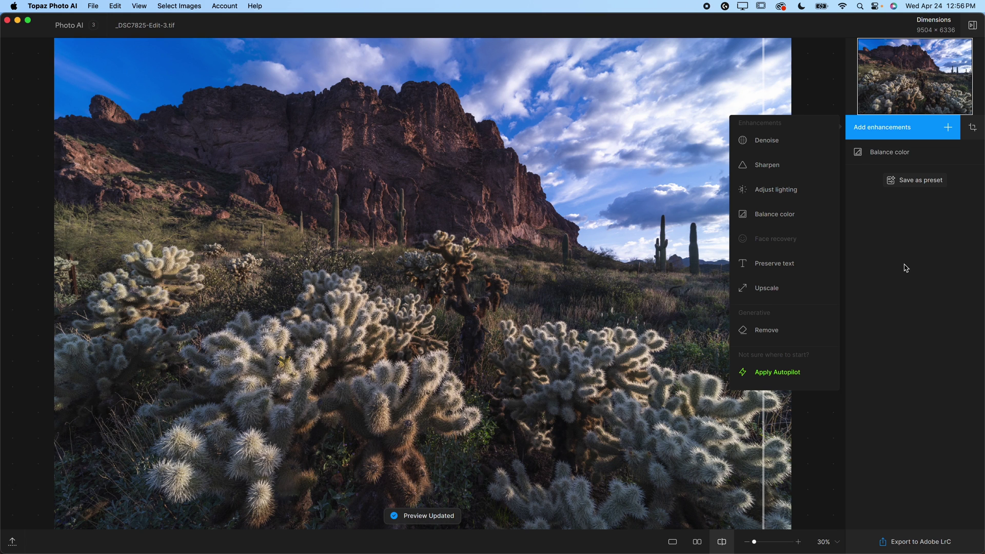
{"action": "left_click", "coordinate": [911, 293]}
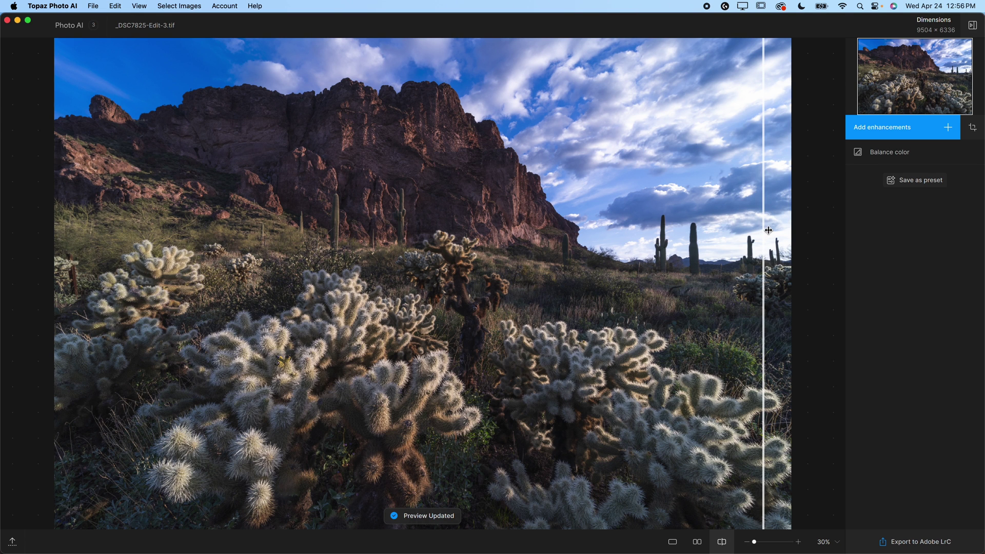
{"action": "left_click_drag", "start_coordinate": [762, 231], "coordinate": [815, 230]}
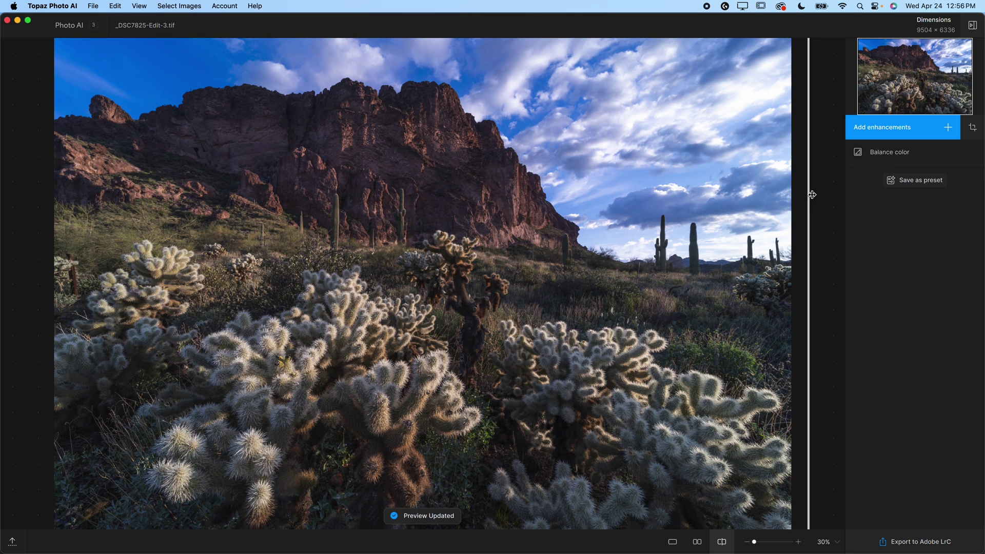
{"action": "left_click_drag", "start_coordinate": [817, 198], "coordinate": [85, 279]}
{"action": "left_click_drag", "start_coordinate": [88, 314], "coordinate": [131, 314]}
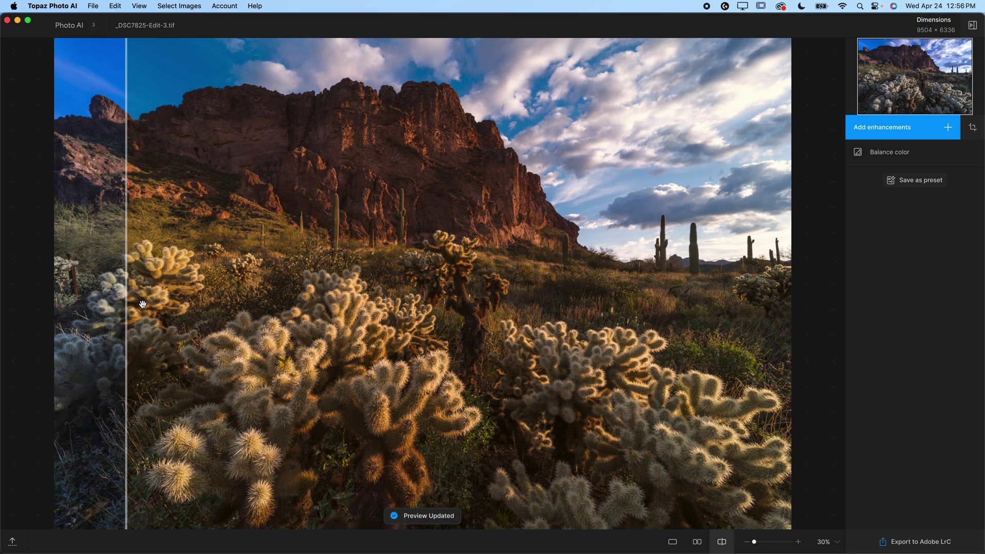
{"action": "left_click_drag", "start_coordinate": [127, 302], "coordinate": [119, 261]}
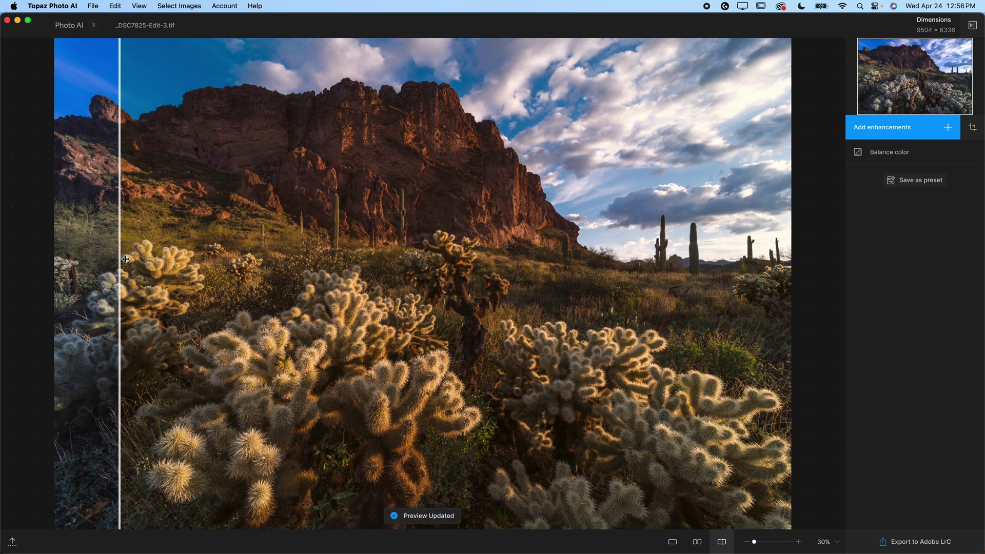
{"action": "left_click", "coordinate": [897, 154]}
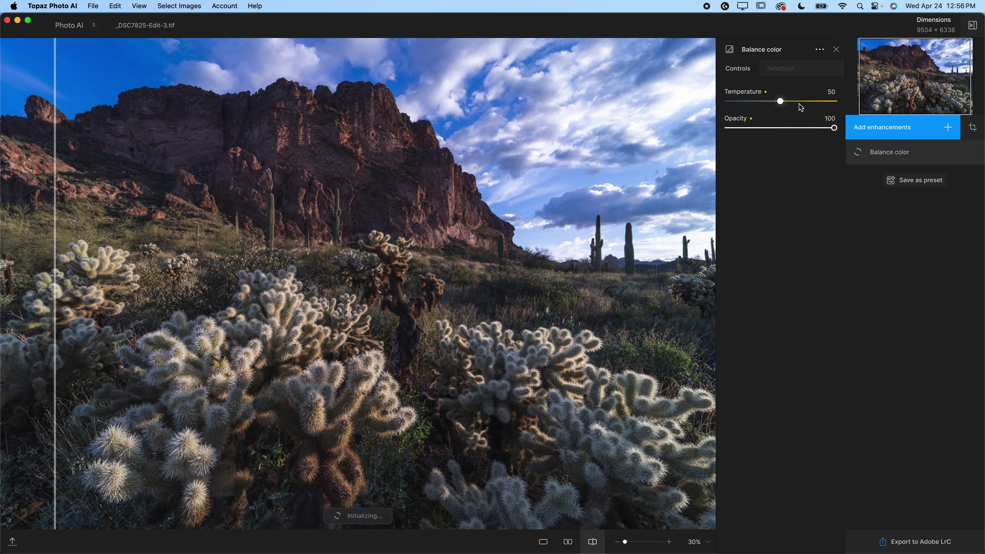
{"action": "left_click_drag", "start_coordinate": [54, 340], "coordinate": [429, 331]}
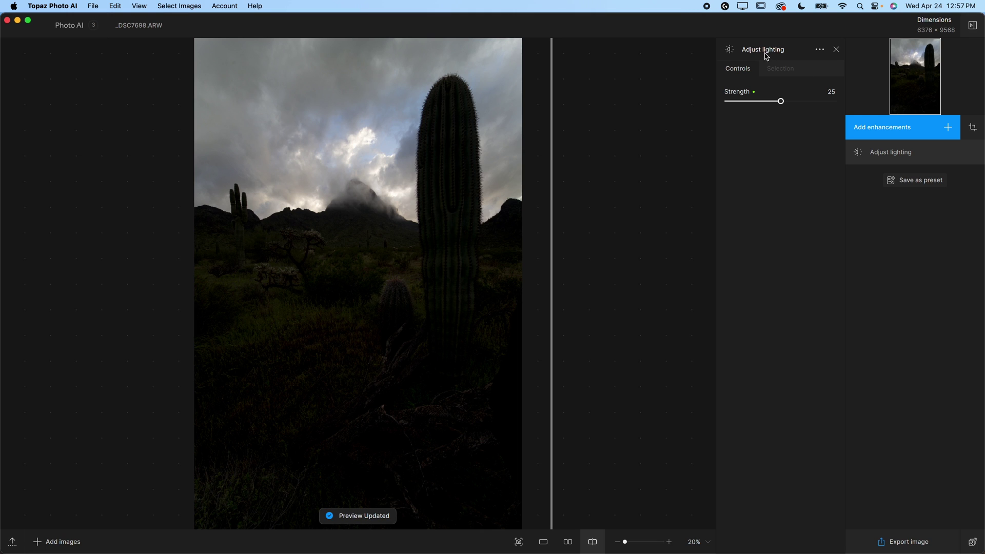
- Drag the split divider to compare the brightened saguaro preview with the original
{"action": "mouse_move", "coordinate": [896, 155]}
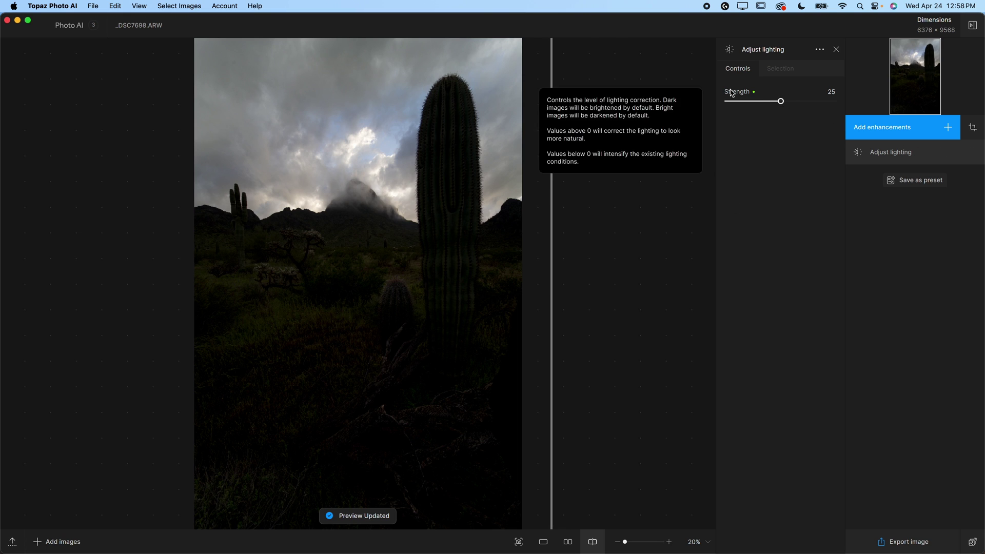
{"action": "left_click_drag", "start_coordinate": [551, 211], "coordinate": [391, 253]}
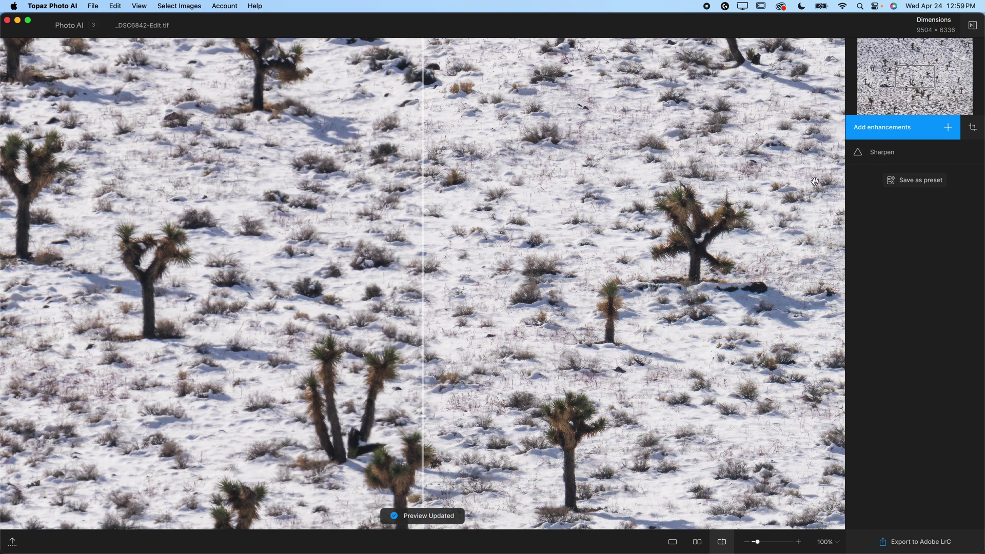
- Zoom to 200% and compare the sharpened Joshua trees and snowy hillside against the original
{"action": "key", "text": "super+equal"}
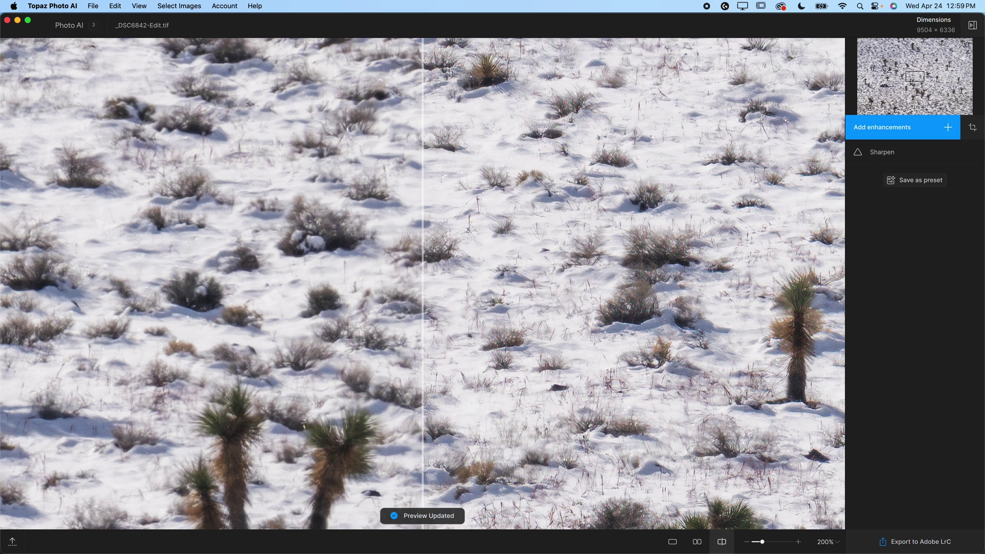
{"action": "left_click_drag", "start_coordinate": [914, 75], "coordinate": [901, 74]}
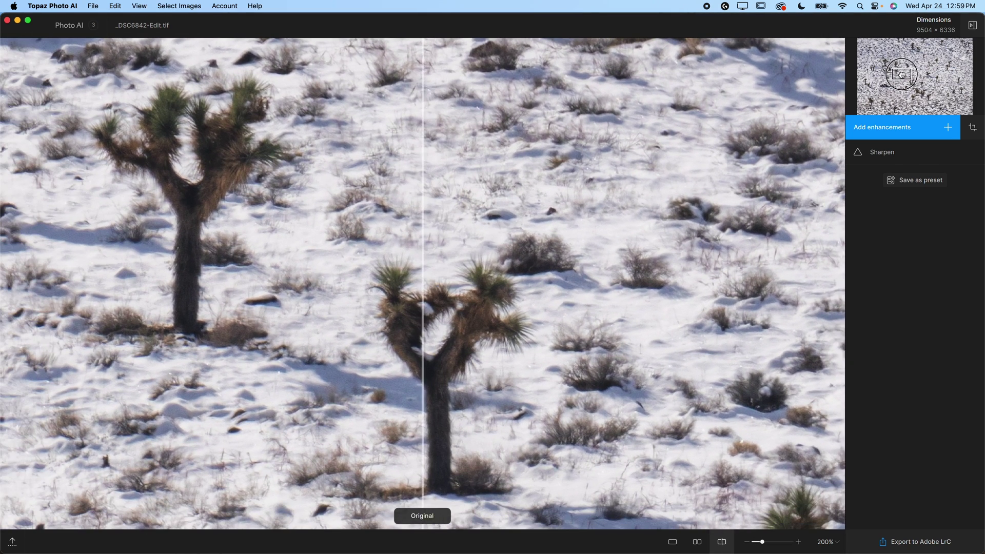
{"action": "left_click_drag", "start_coordinate": [428, 222], "coordinate": [824, 214]}
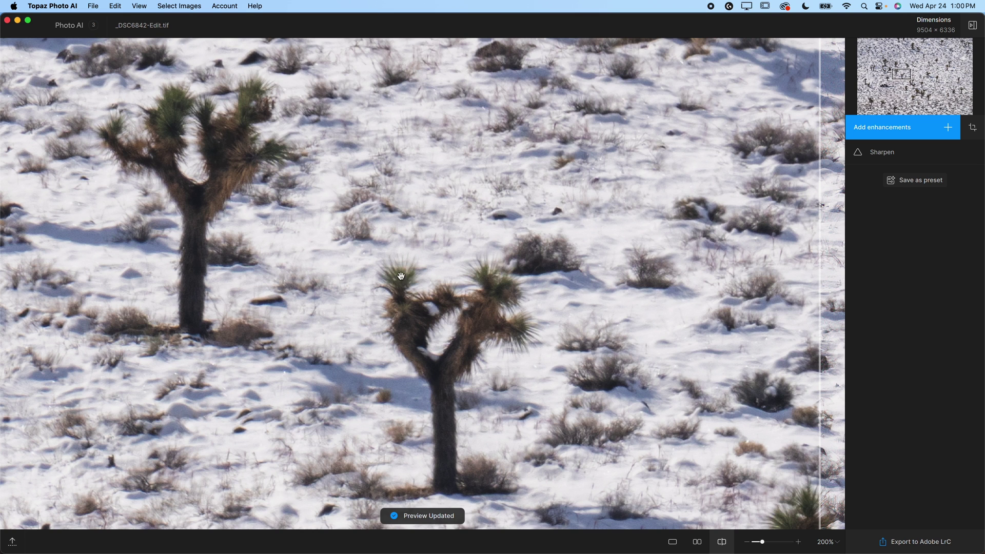
{"action": "left_click_drag", "start_coordinate": [283, 153], "coordinate": [513, 280]}
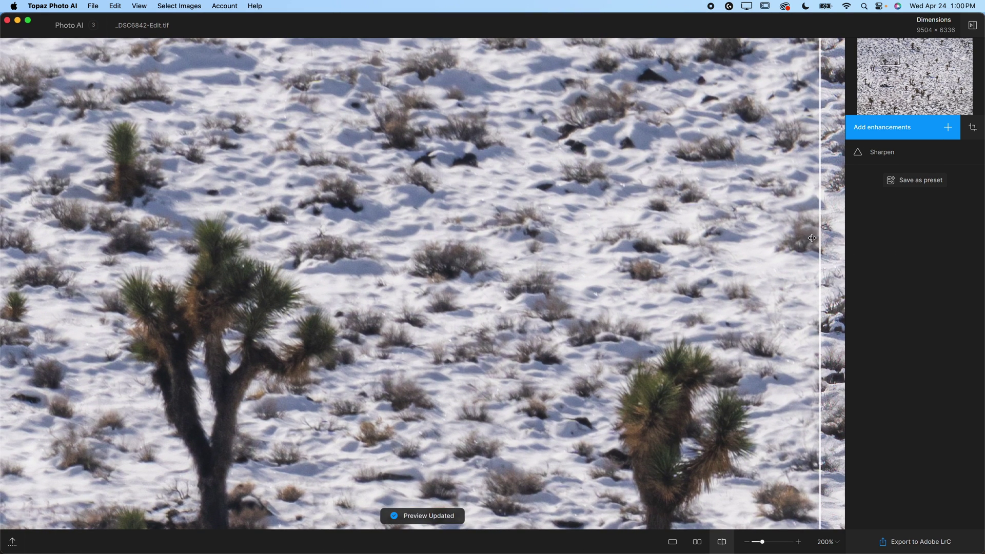
{"action": "left_click_drag", "start_coordinate": [820, 237], "coordinate": [101, 306]}
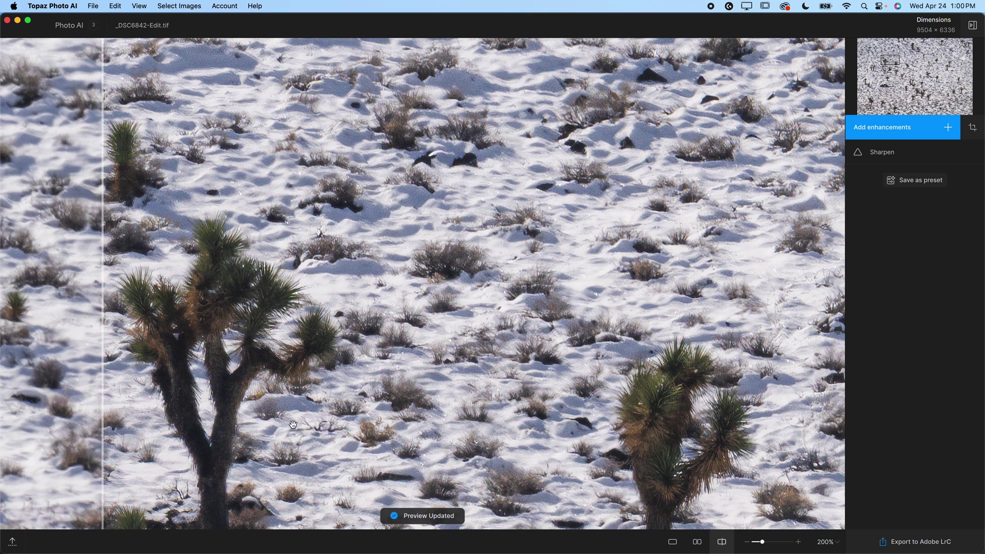
{"action": "left_click", "coordinate": [907, 131]}
- Add Denoise (Normal, Strength 49) to the snowy photo and compare it with the original
{"action": "left_click", "coordinate": [787, 139]}
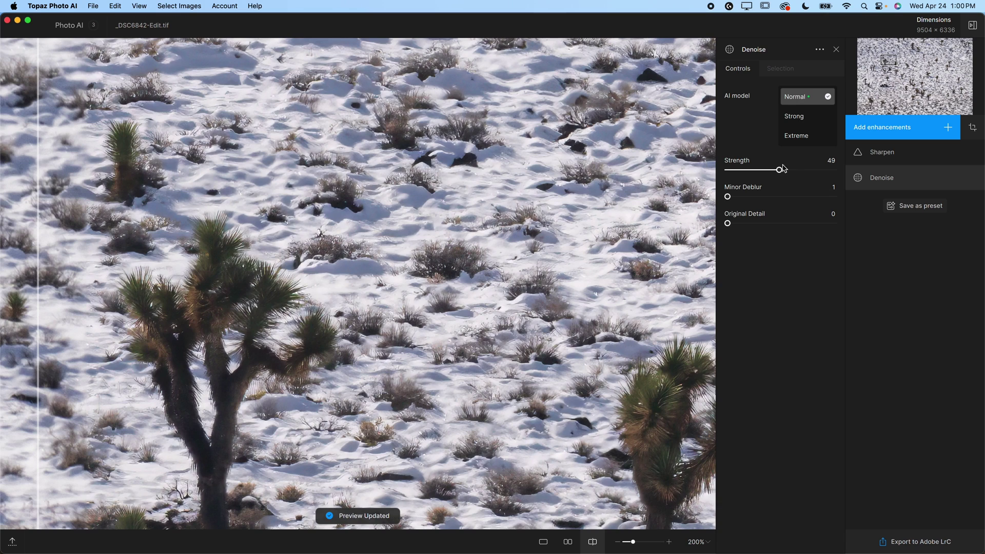
{"action": "left_click_drag", "start_coordinate": [37, 325], "coordinate": [287, 279]}
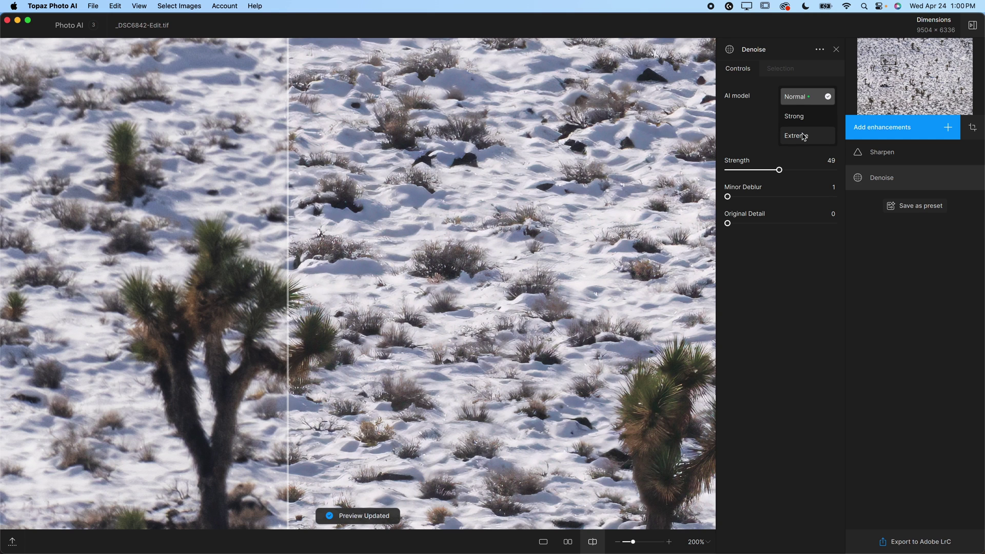
{"action": "left_click_drag", "start_coordinate": [287, 256], "coordinate": [202, 302]}
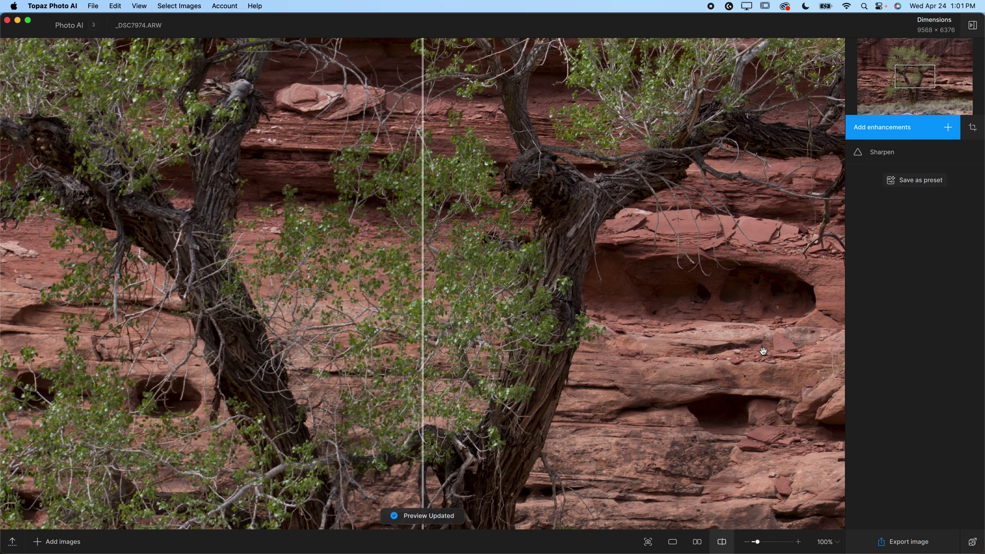
- Compare the sharpened cottonwood leaves against the original at 200% and 400% zoom
{"action": "key", "text": "super+equal"}
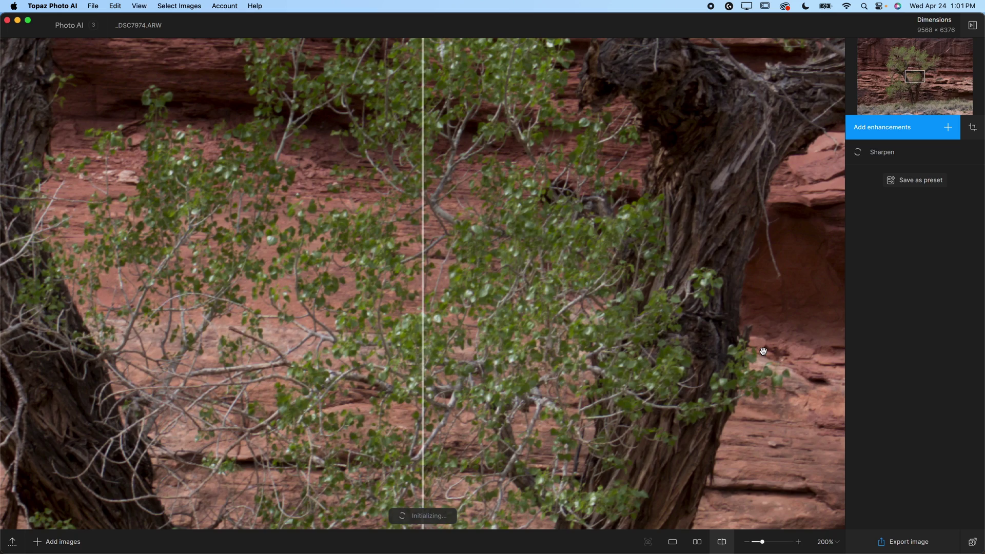
{"action": "left_click_drag", "start_coordinate": [424, 308], "coordinate": [776, 327]}
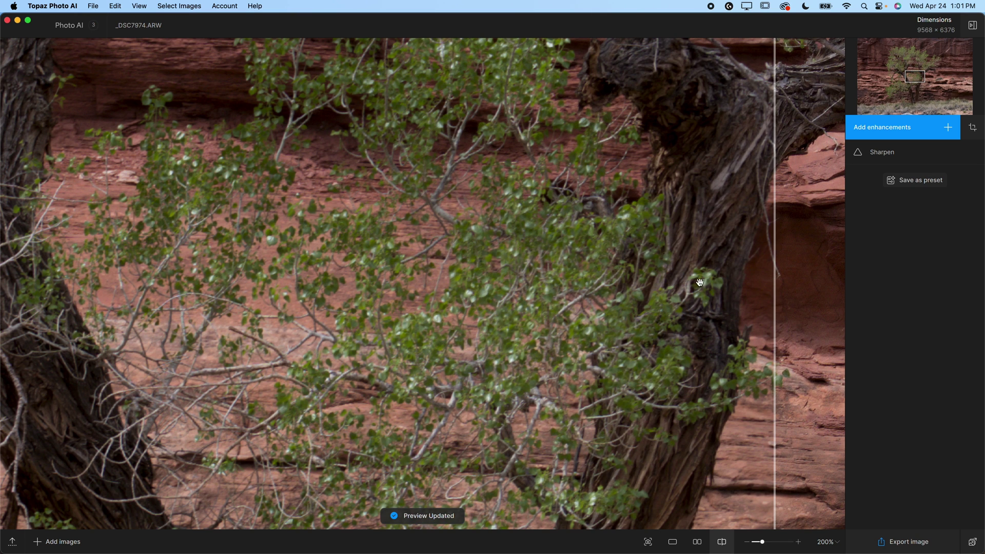
{"action": "mouse_move", "coordinate": [774, 275]}
{"action": "left_mouse_down"}
{"action": "mouse_move", "coordinate": [747, 276]}
{"action": "mouse_move", "coordinate": [771, 276]}
{"action": "left_mouse_up"}
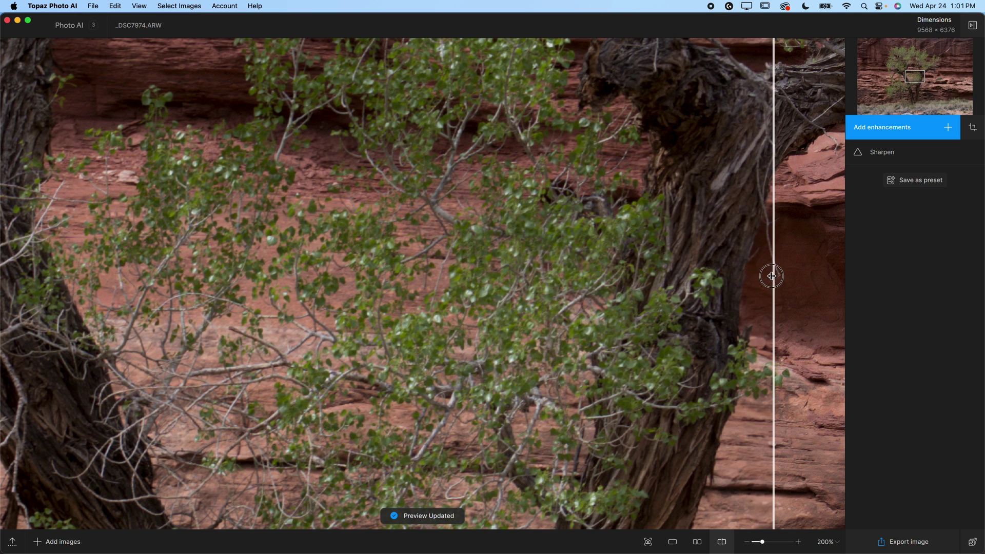
{"action": "key", "text": "super+equal"}
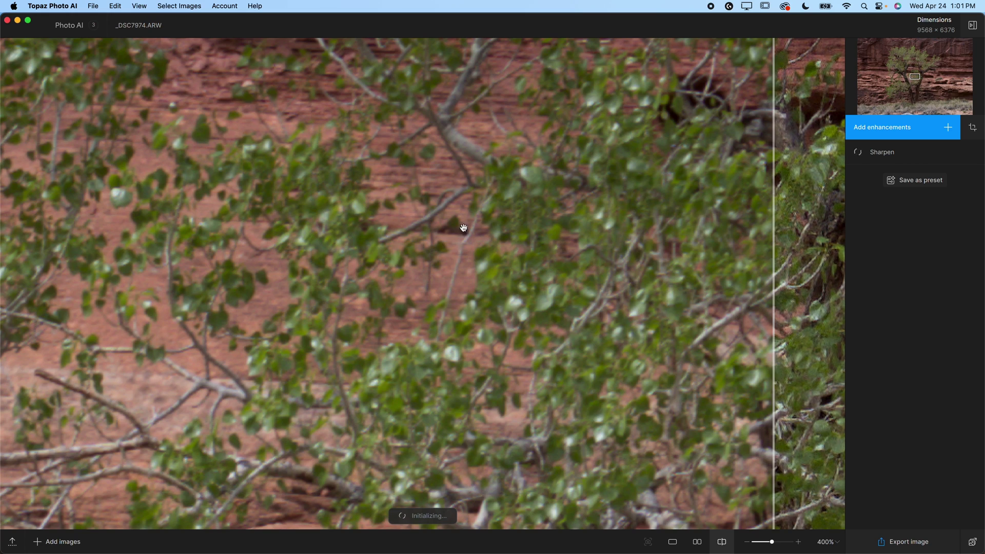
{"action": "left_click_drag", "start_coordinate": [778, 314], "coordinate": [246, 386]}
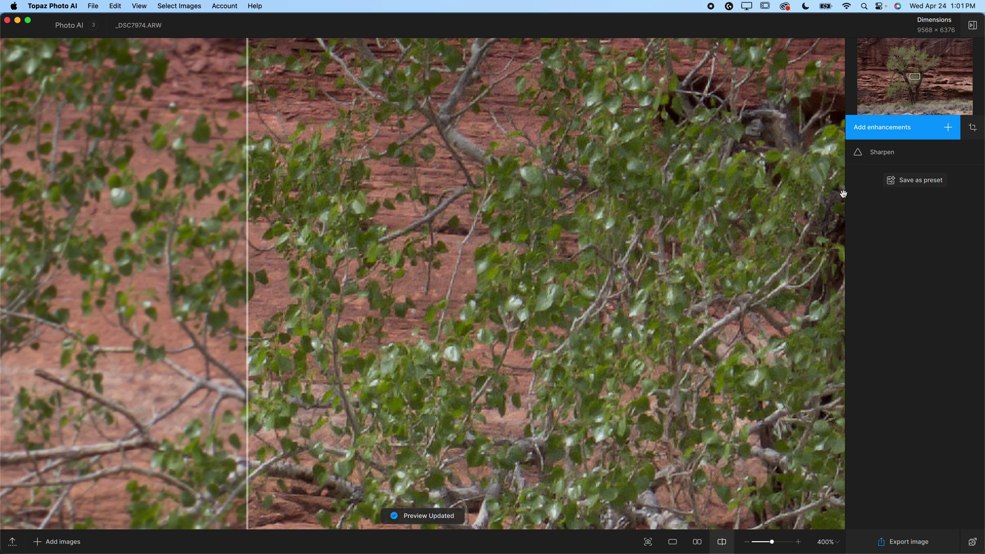
- Add Denoise (Normal, Strength 41) after Sharpen on the cottonwood photo
{"action": "left_click", "coordinate": [885, 152]}
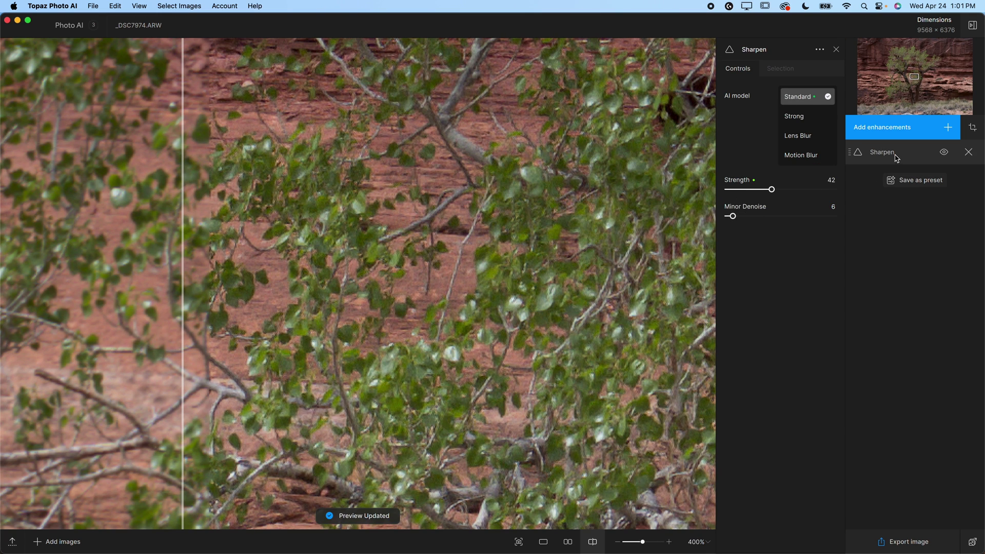
{"action": "left_click", "coordinate": [947, 128]}
{"action": "left_click", "coordinate": [773, 144]}
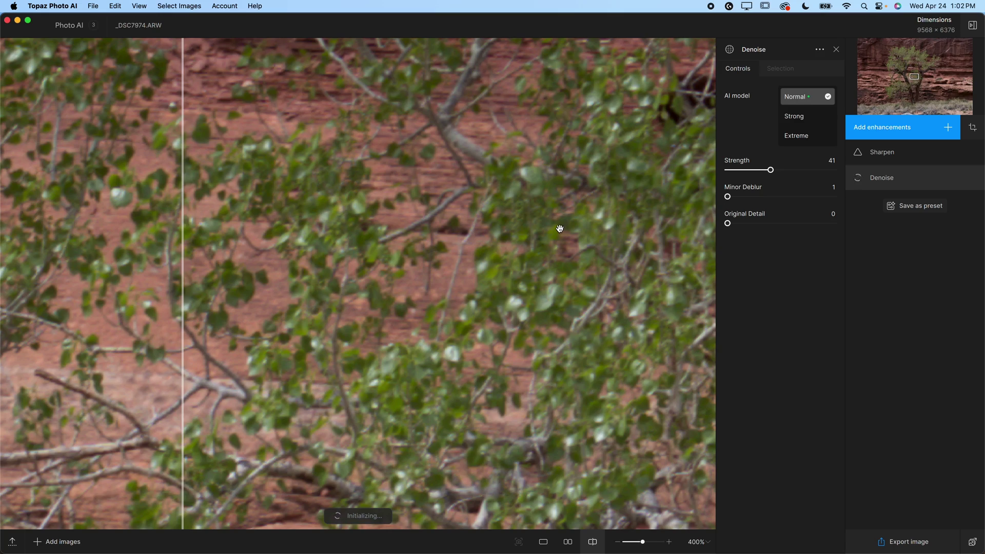
- Compare the denoised leaves, fit the whole cottonwood photo in view, and list enhancements to see Upscale
{"action": "left_click_drag", "start_coordinate": [186, 285], "coordinate": [227, 304]}
{"action": "key", "text": "super+1"}
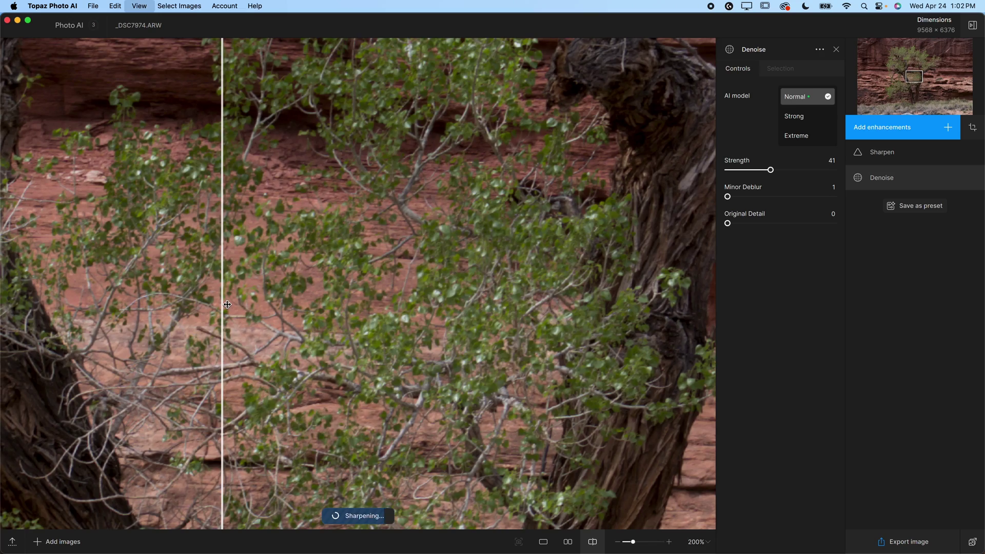
{"action": "left_click", "coordinate": [873, 127]}
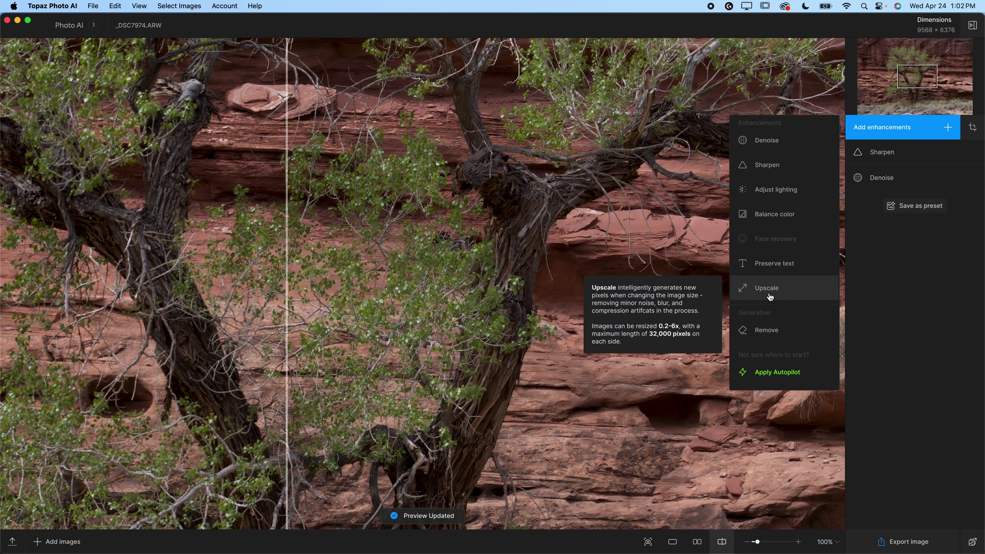
{"action": "left_click", "coordinate": [445, 186]}
{"action": "left_click", "coordinate": [445, 186]}
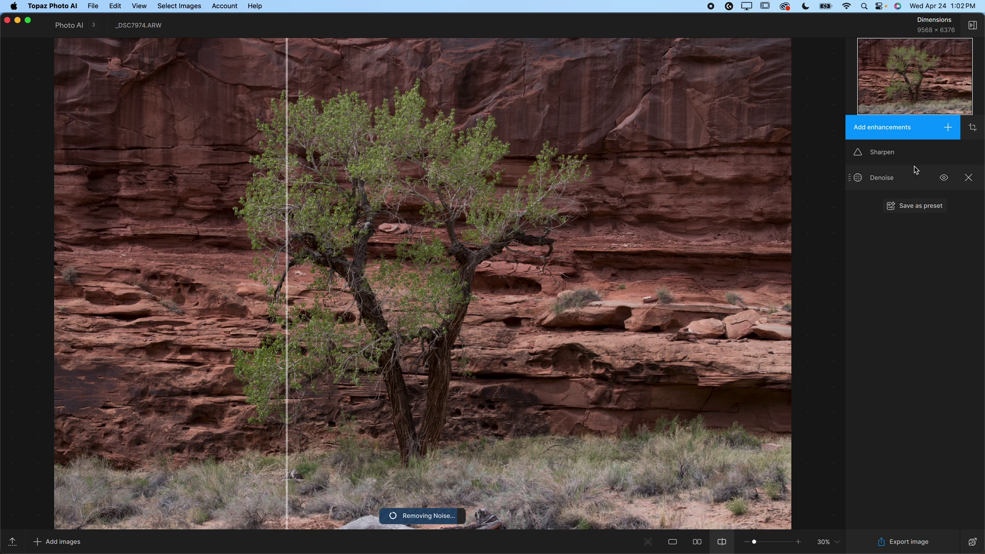
{"action": "left_click", "coordinate": [884, 133]}
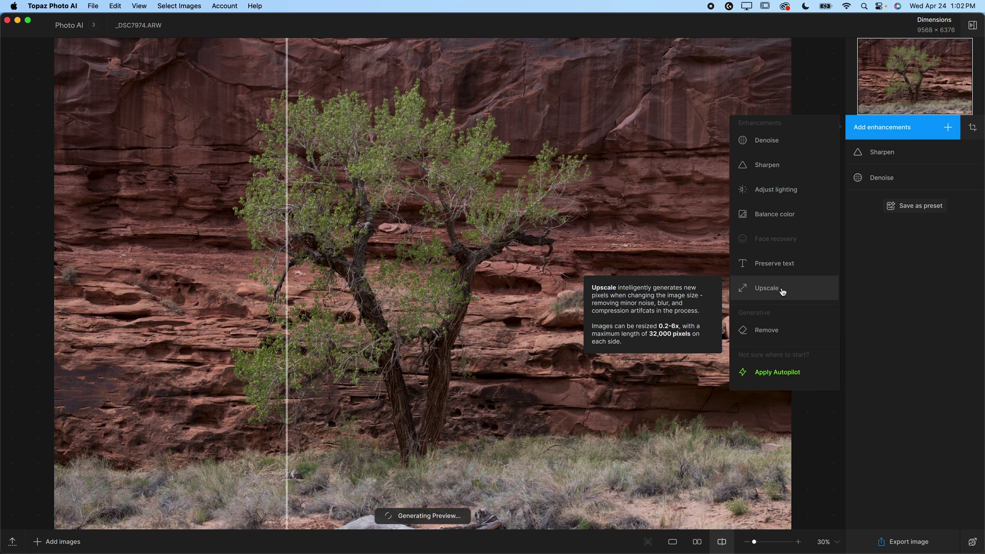
{"action": "left_click", "coordinate": [905, 135]}
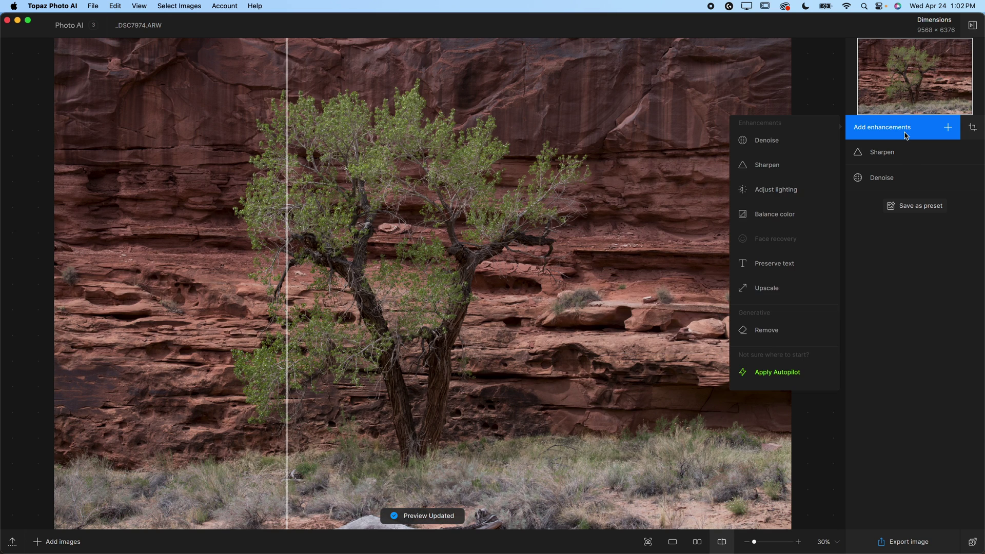